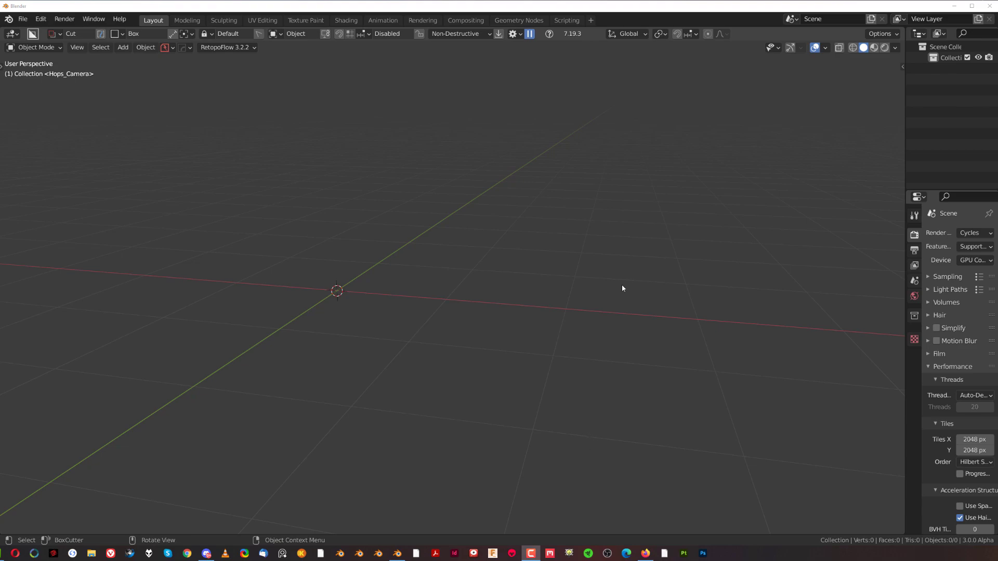
Turn on the Screencast Keys display for the 3D viewport.
{"action": "left_click", "coordinate": [665, 259]}
{"action": "key", "text": "i"}
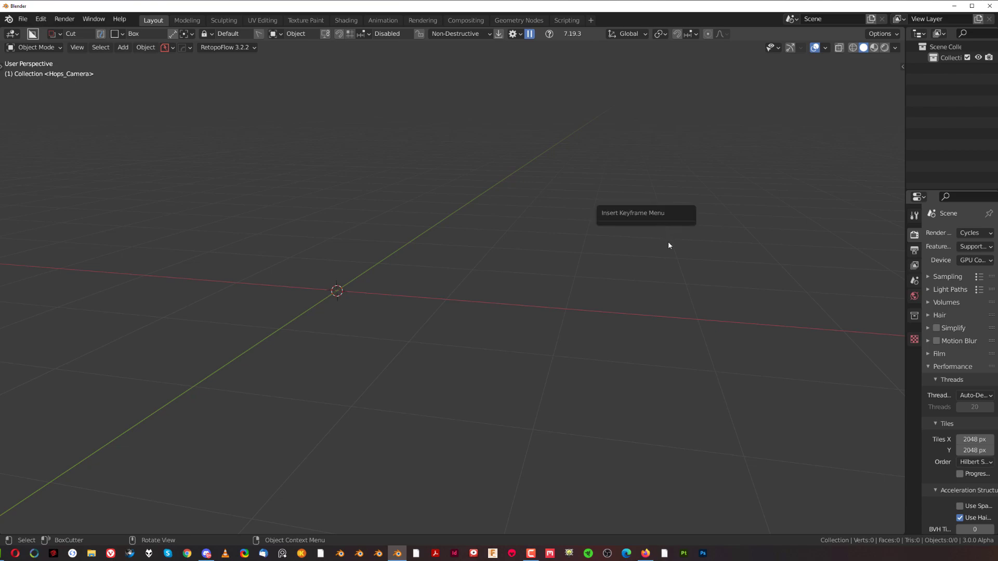
{"action": "key", "text": "n"}
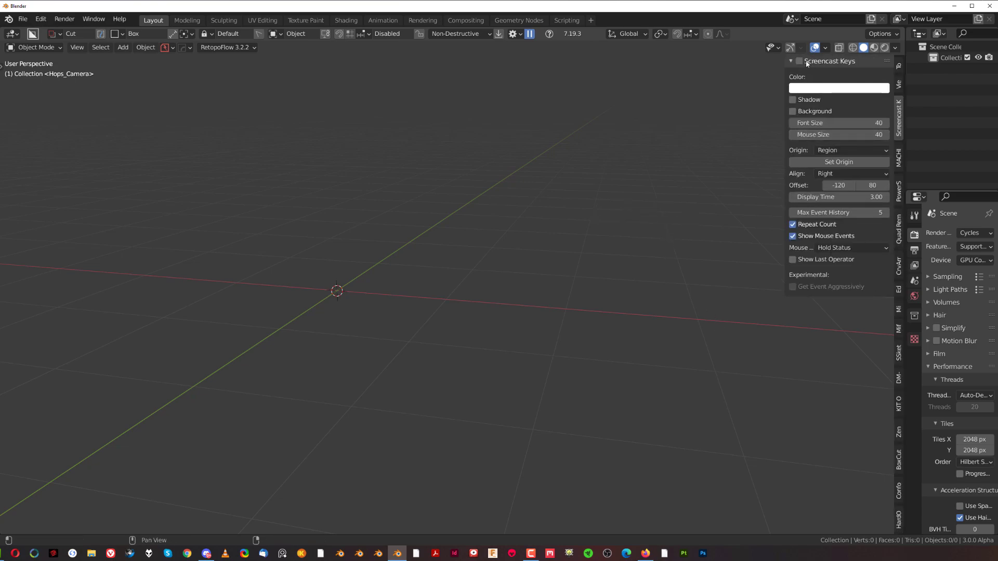
{"action": "key", "text": "n"}
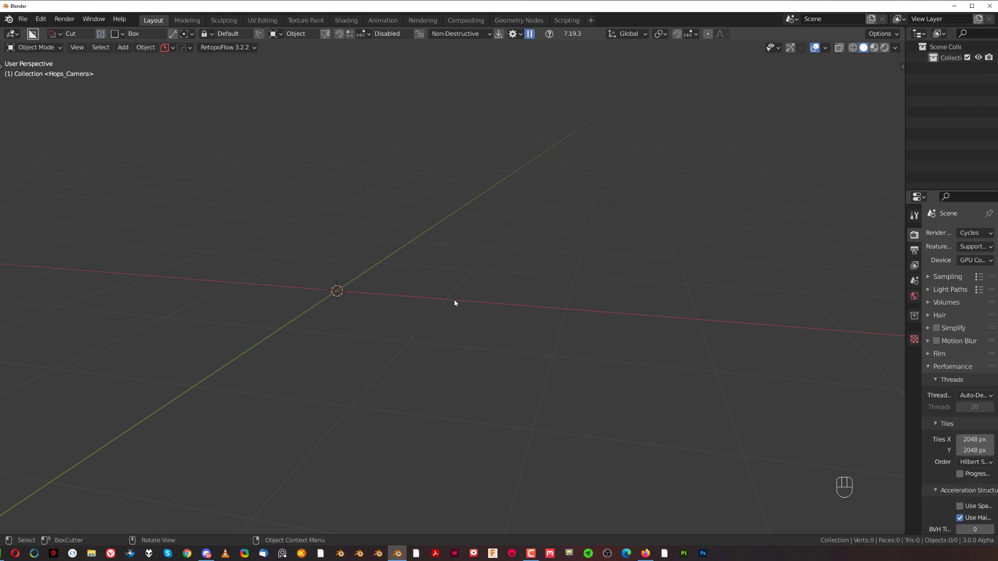
Add a 2 m cube at the world origin.
{"action": "middle_click_drag", "start_coordinate": [484, 301], "coordinate": [510, 259]}
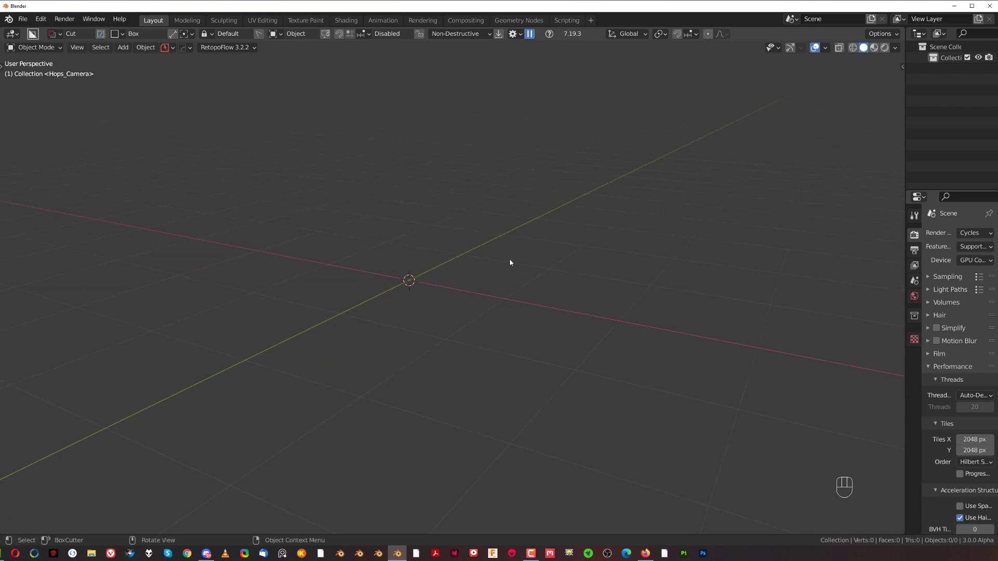
{"action": "key", "text": "shift+a"}
{"action": "left_click", "coordinate": [566, 292]}
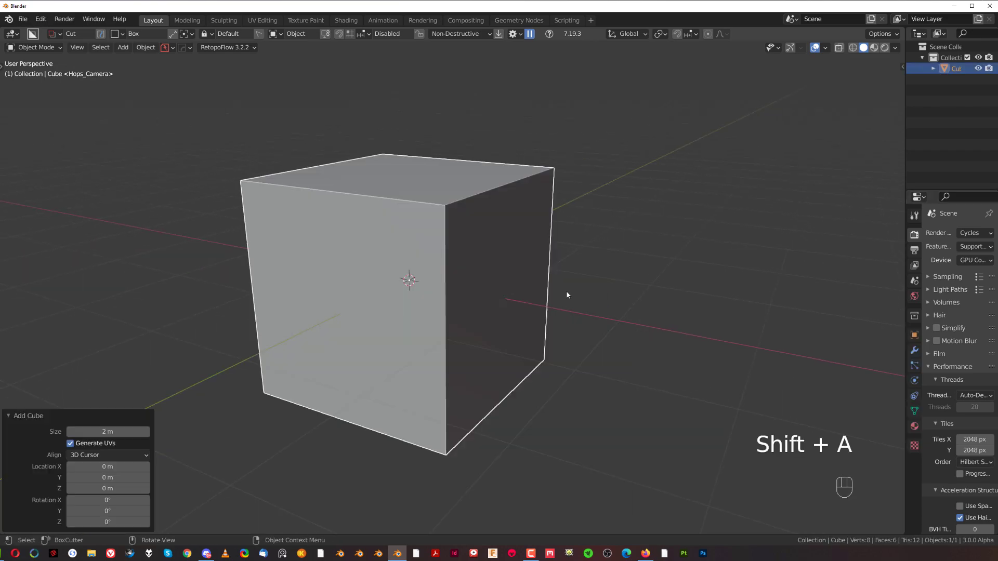
{"action": "scroll", "coordinate": [526, 256], "scroll_direction": "down", "scroll_amount": 5}
{"action": "mouse_move", "coordinate": [537, 245]}
{"action": "middle_mouse_down"}
{"action": "mouse_move", "coordinate": [506, 263]}
{"action": "mouse_move", "coordinate": [542, 249]}
{"action": "mouse_move", "coordinate": [523, 257]}
{"action": "middle_mouse_up"}
{"action": "scroll", "coordinate": [520, 258], "scroll_direction": "up", "scroll_amount": 4}
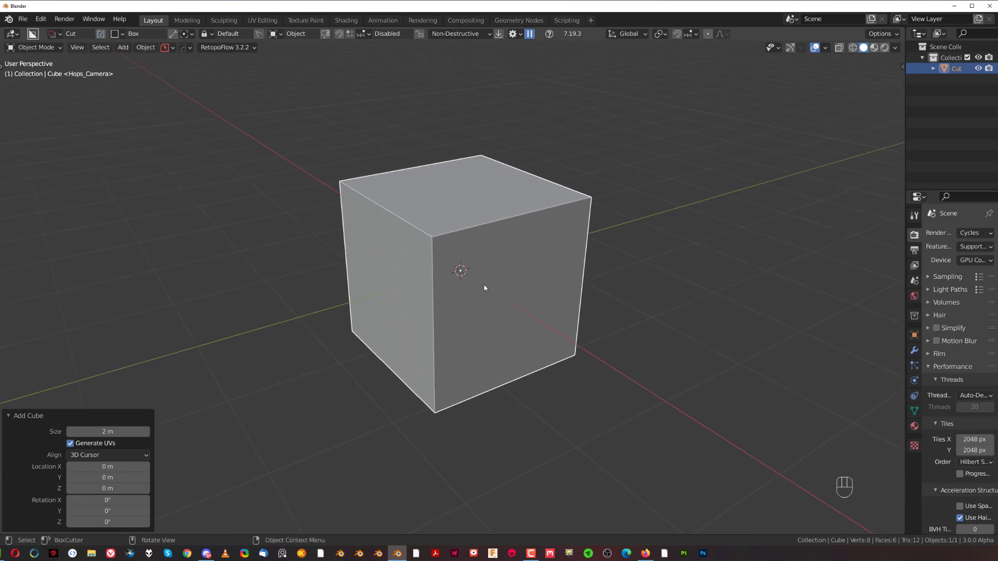
{"action": "middle_click_drag", "start_coordinate": [485, 285], "coordinate": [518, 277]}
{"action": "scroll", "coordinate": [520, 282], "scroll_direction": "down", "scroll_amount": 2}
{"action": "scroll", "coordinate": [519, 282], "scroll_direction": "up", "scroll_amount": 1}
Use BoxCutter to cut one box notch into the cube's top edge and another into its front vertical corner edge.
{"action": "key", "text": "alt+w"}
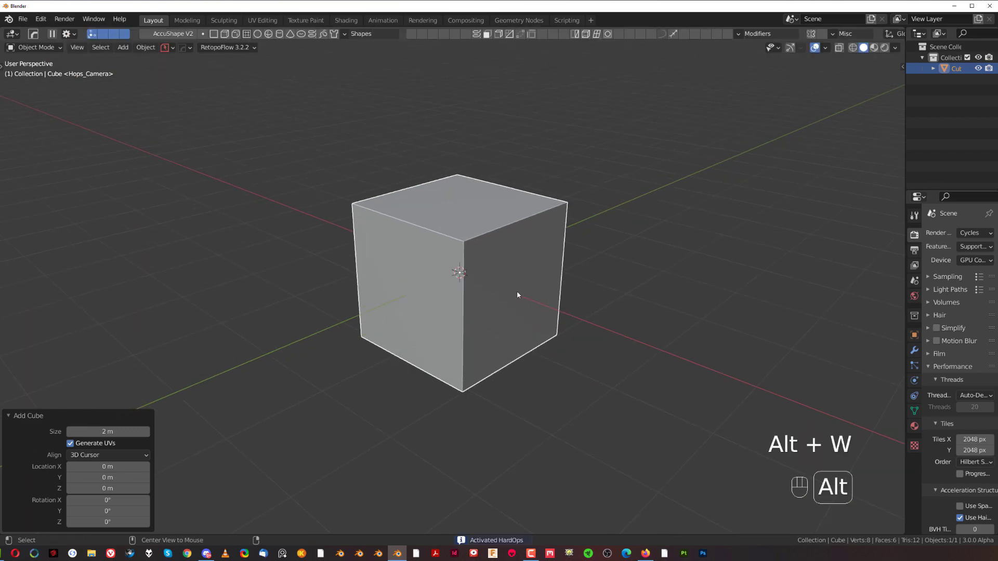
{"action": "mouse_move", "coordinate": [531, 260]}
{"action": "middle_mouse_down"}
{"action": "mouse_move", "coordinate": [544, 270]}
{"action": "mouse_move", "coordinate": [530, 252]}
{"action": "middle_mouse_up"}
{"action": "mouse_move", "coordinate": [523, 205]}
{"action": "left_mouse_down"}
{"action": "mouse_move", "coordinate": [535, 217]}
{"action": "mouse_move", "coordinate": [534, 200]}
{"action": "mouse_move", "coordinate": [555, 198]}
{"action": "mouse_move", "coordinate": [592, 263]}
{"action": "mouse_move", "coordinate": [583, 312]}
{"action": "left_mouse_up"}
{"action": "key", "text": "ctrl+z"}
{"action": "key", "text": "alt+w"}
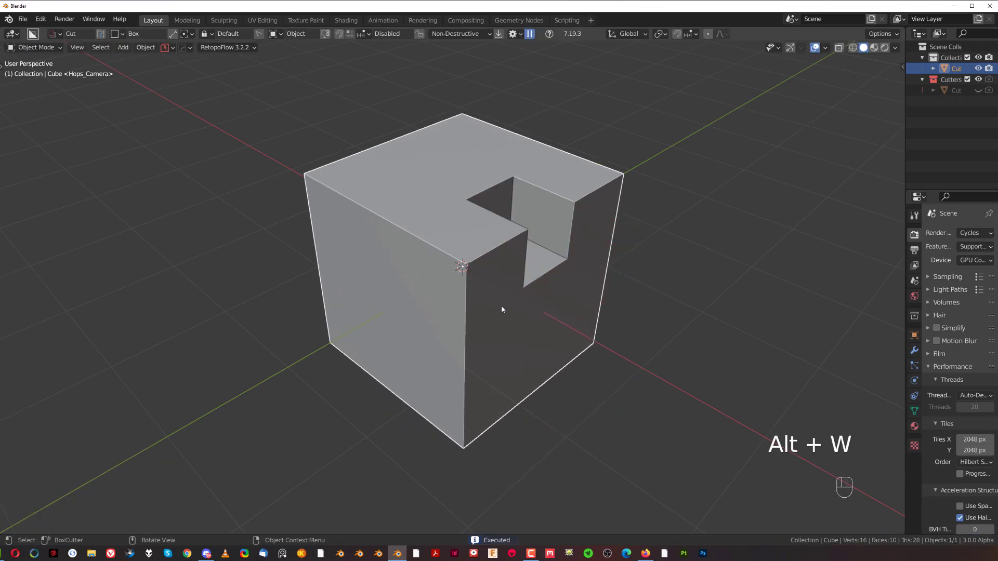
{"action": "left_click_drag", "start_coordinate": [434, 283], "coordinate": [553, 407]}
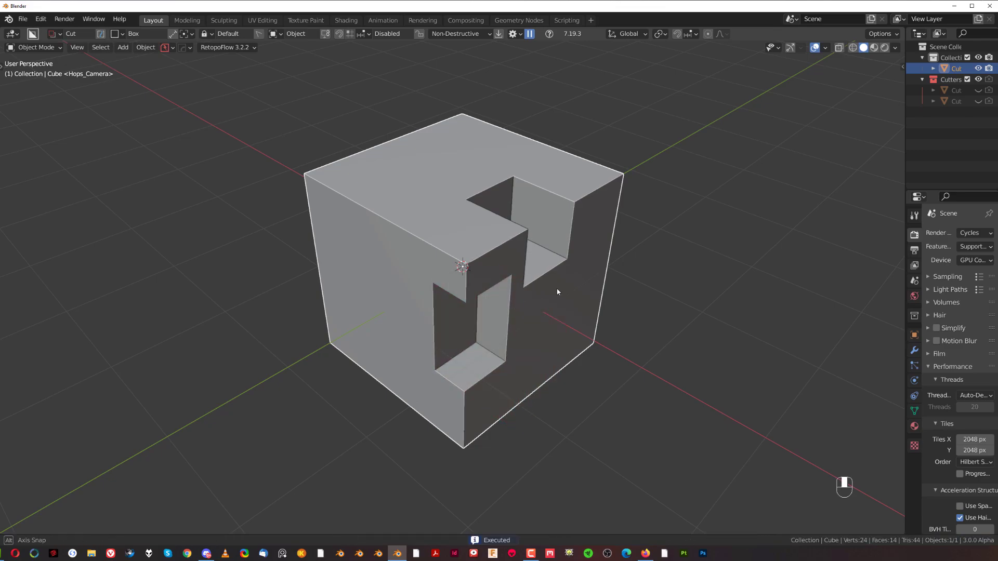
Mirror the notched cube across the Y axis with the HardOps mirror, bisecting along Y.
{"action": "middle_click_drag", "start_coordinate": [557, 292], "coordinate": [536, 252]}
{"action": "key", "text": "alt+x"}
{"action": "left_click", "coordinate": [368, 267]}
Add a 30° angle-limited bevel with 3 segments, a 0.50 profile and 60° autosmooth to the mirrored cube.
{"action": "key", "text": "q"}
{"action": "left_click", "coordinate": [525, 260]}
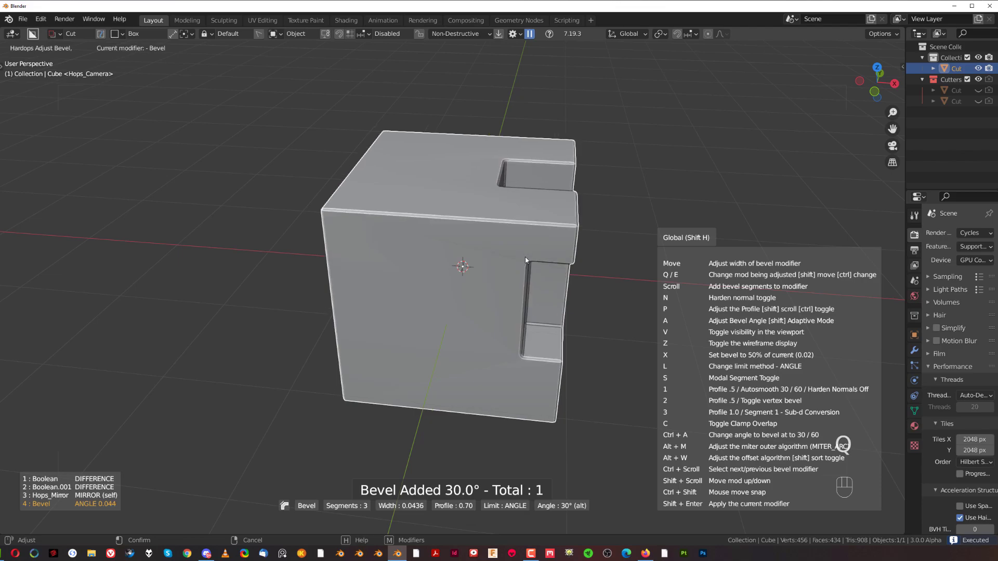
{"action": "key", "text": "shift+1"}
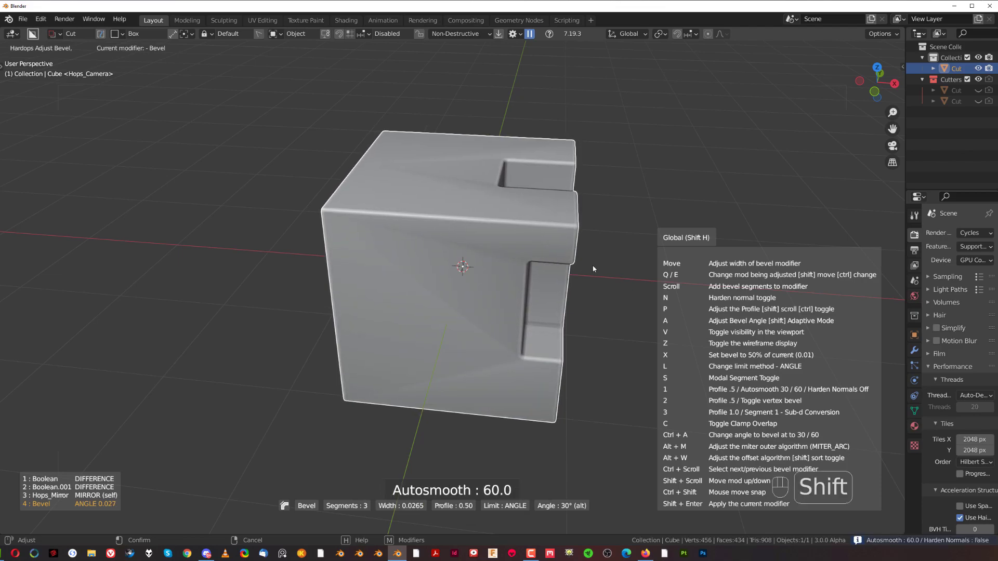
{"action": "left_click", "coordinate": [606, 266]}
Add a Weighted Normal modifier to the cube with the HardOps Sharpen tool.
{"action": "key", "text": "q"}
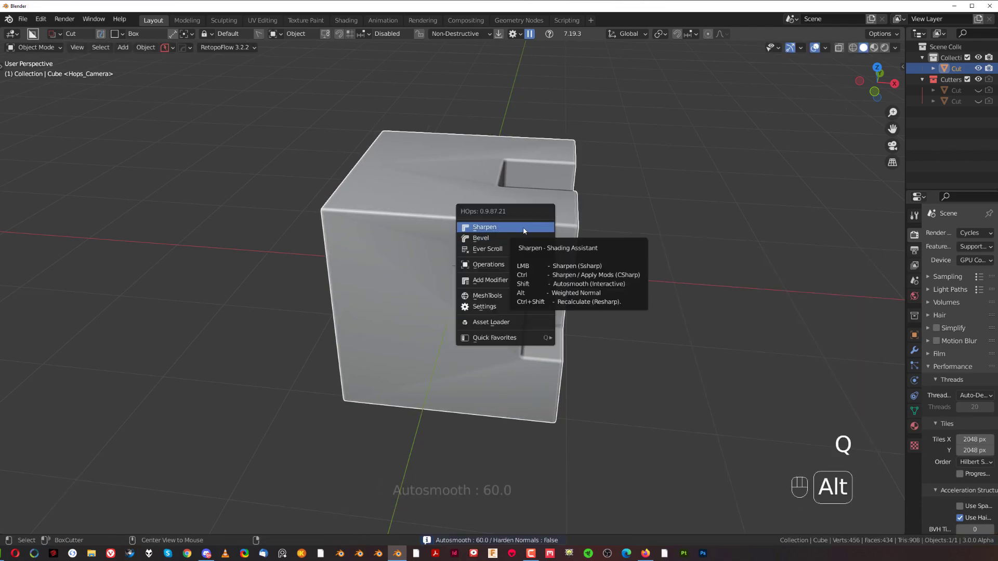
{"action": "left_click", "coordinate": [524, 230], "text": "alt"}
{"action": "middle_click_drag", "start_coordinate": [527, 245], "coordinate": [590, 208]}
Examine the cube's modifier stack and its mirror, bevel and weighted normal settings in the HOps Helper.
{"action": "key", "text": "ctrl+grave"}
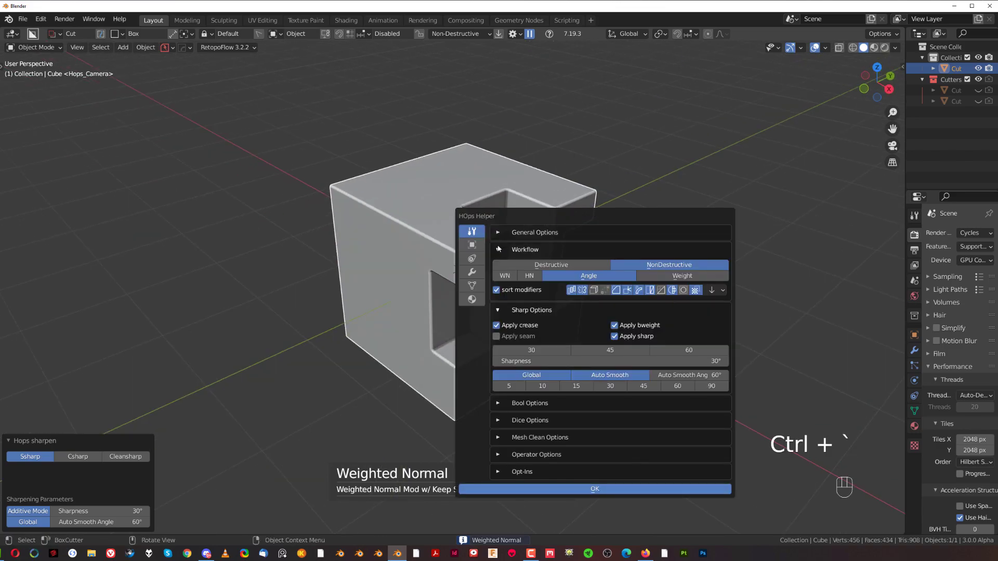
{"action": "left_click", "coordinate": [472, 272]}
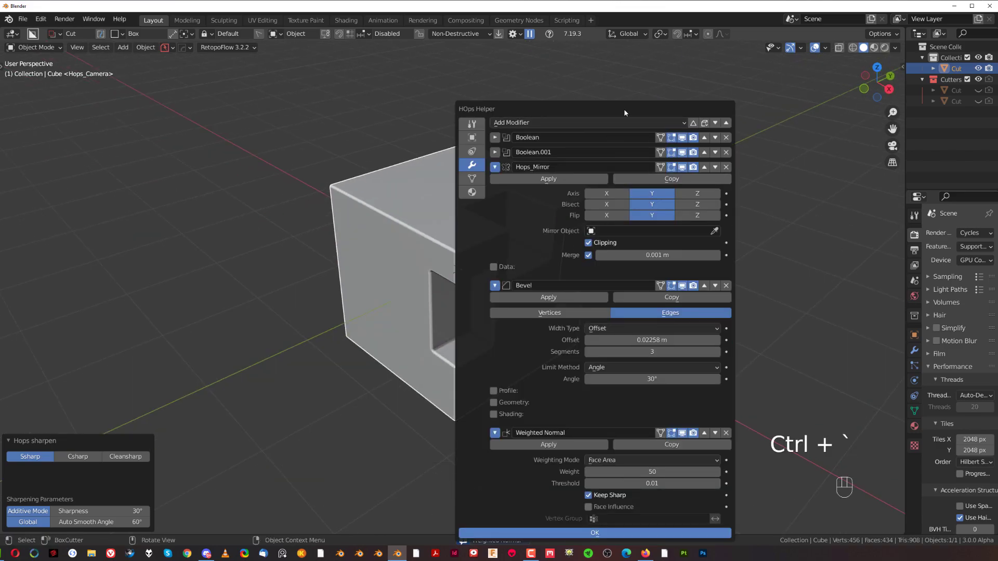
{"action": "left_click_drag", "start_coordinate": [623, 108], "coordinate": [742, 58]}
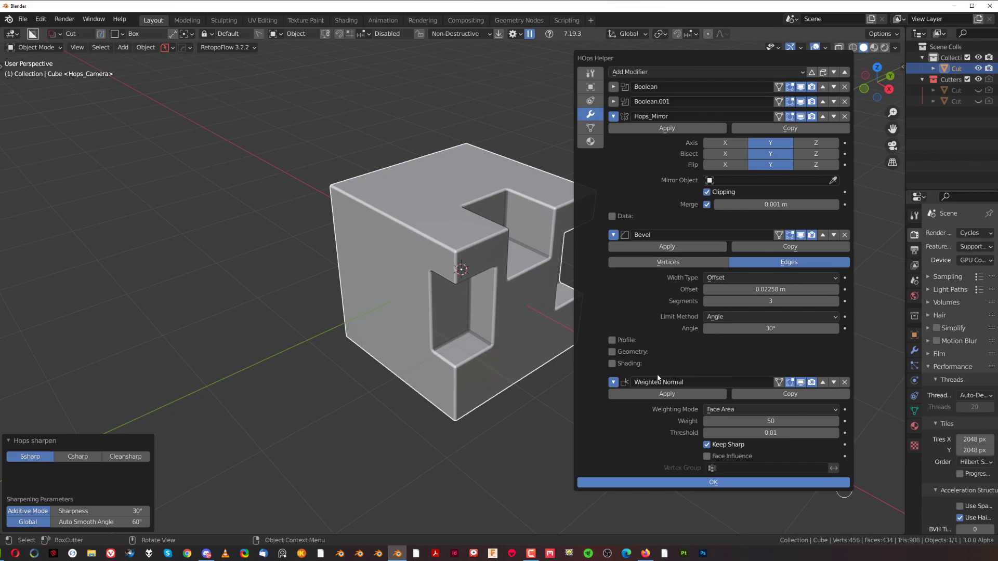
{"action": "left_click", "coordinate": [516, 222]}
{"action": "middle_click_drag", "start_coordinate": [512, 223], "coordinate": [462, 236]}
{"action": "scroll", "coordinate": [461, 236], "scroll_direction": "up", "scroll_amount": 2}
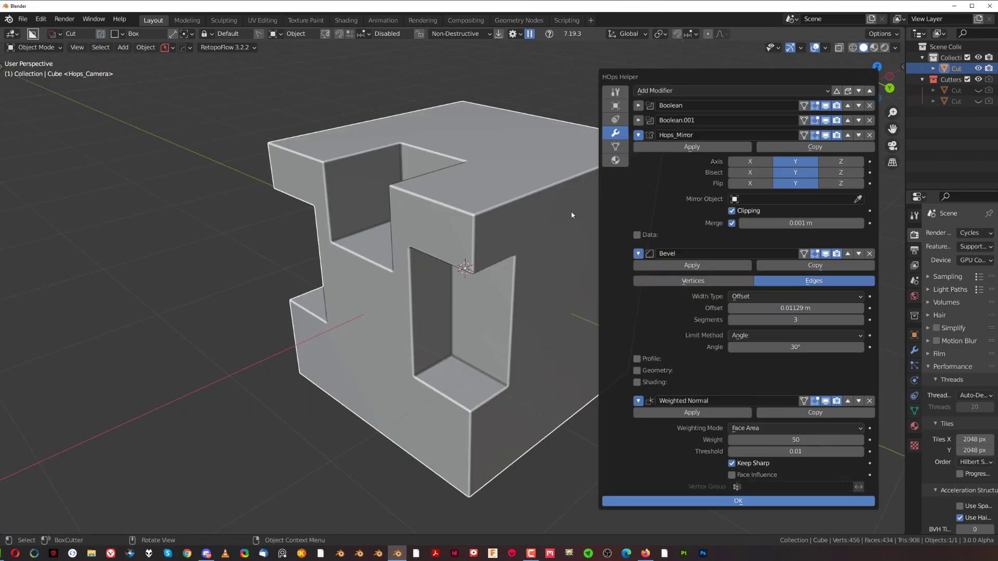
{"action": "left_click", "coordinate": [570, 207]}
{"action": "scroll", "coordinate": [572, 213], "scroll_direction": "down", "scroll_amount": 3}
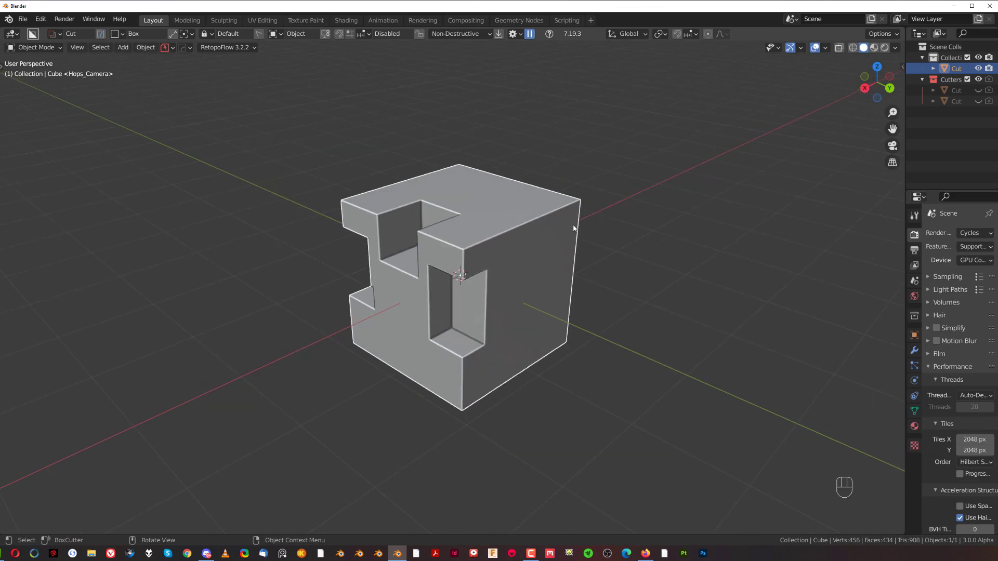
Add a second bevel limited to 60° with 3 segments and halve its width to 0.006.
{"action": "scroll", "coordinate": [574, 226], "scroll_direction": "up", "scroll_amount": 2}
{"action": "key", "text": "q"}
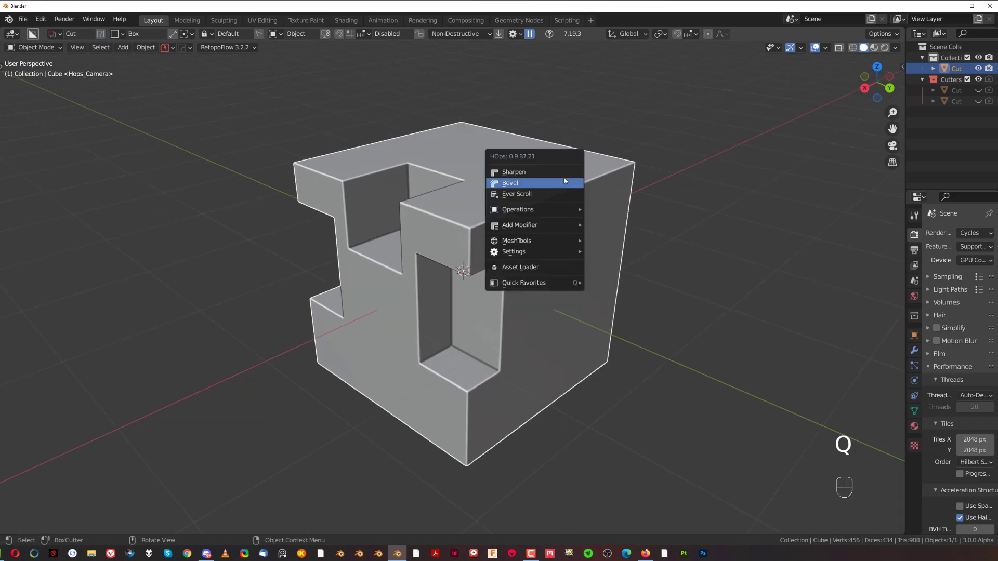
{"action": "key", "text": "shift+ctrl"}
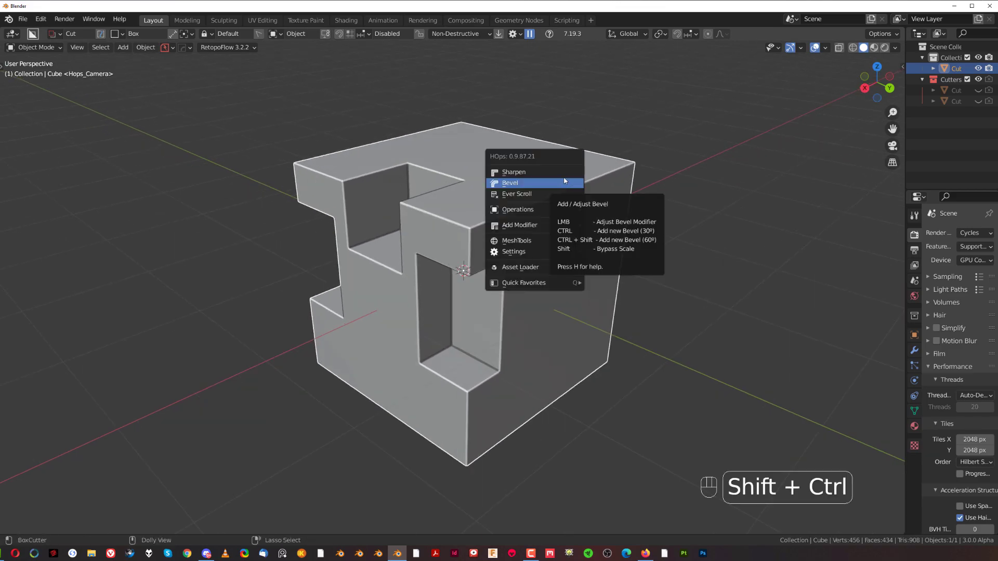
{"action": "left_click", "coordinate": [565, 181], "text": "ctrl+shift"}
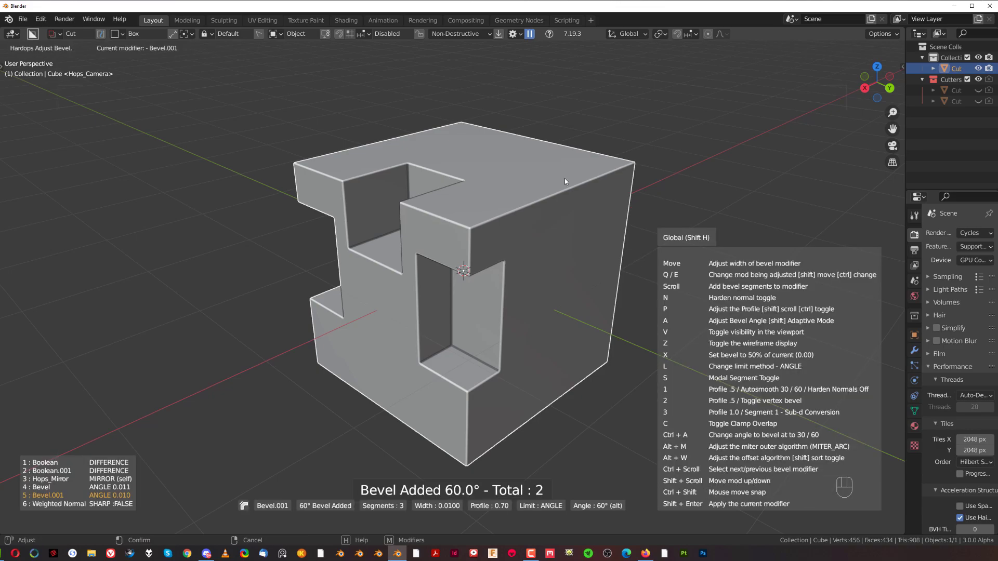
{"action": "middle_click_drag", "start_coordinate": [566, 179], "coordinate": [560, 186]}
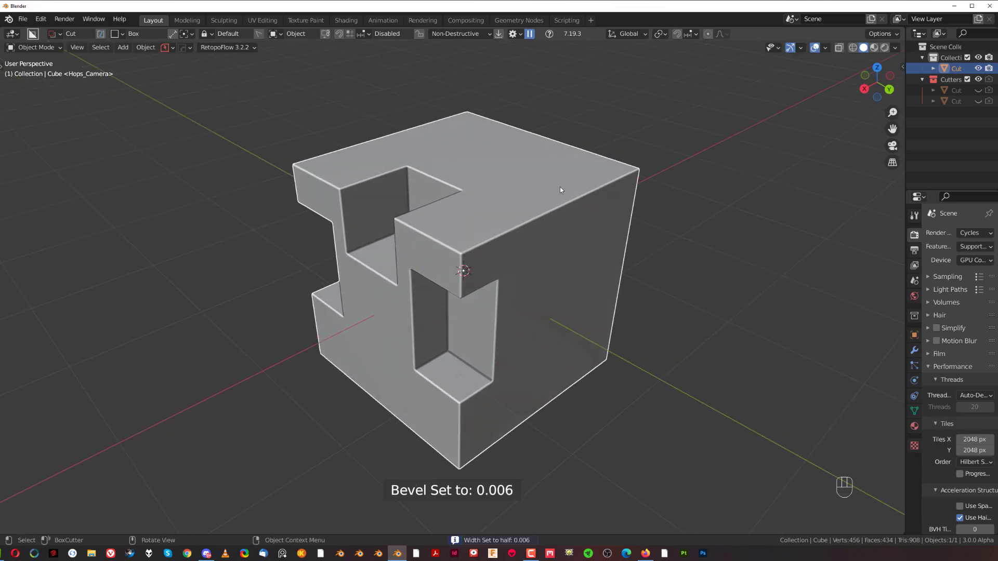
Cut a new deep box notch into the top edge of the block's other side with BoxCutter.
{"action": "mouse_move", "coordinate": [539, 157]}
{"action": "left_mouse_down"}
{"action": "mouse_move", "coordinate": [592, 230]}
{"action": "mouse_move", "coordinate": [609, 228]}
{"action": "left_mouse_up"}
{"action": "right_click", "coordinate": [612, 308]}
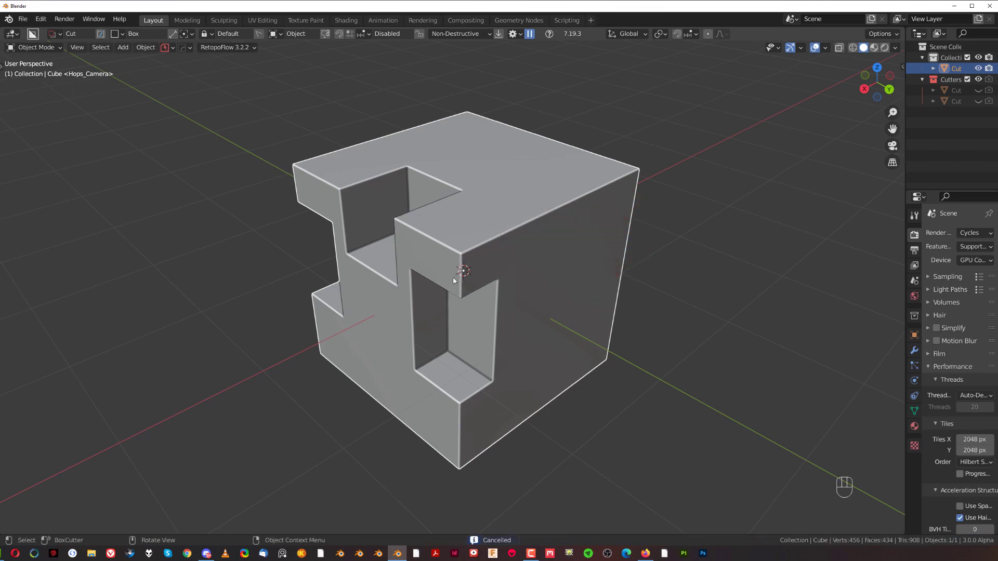
{"action": "middle_click_drag", "start_coordinate": [455, 281], "coordinate": [592, 251]}
{"action": "scroll", "coordinate": [467, 241], "scroll_direction": "up", "scroll_amount": 2}
{"action": "middle_click_drag", "start_coordinate": [467, 242], "coordinate": [535, 277], "text": "shift"}
{"action": "middle_click_drag", "start_coordinate": [475, 226], "coordinate": [481, 255]}
{"action": "scroll", "coordinate": [480, 255], "scroll_direction": "down", "scroll_amount": 1}
{"action": "mouse_move", "coordinate": [435, 212]}
{"action": "left_mouse_down"}
{"action": "mouse_move", "coordinate": [438, 239]}
{"action": "mouse_move", "coordinate": [480, 302]}
{"action": "left_mouse_up"}
{"action": "left_click", "coordinate": [481, 408]}
Widen the 60° bevel to about 0.019 and try a width of about 0.040 on the 30° bevel.
{"action": "scroll", "coordinate": [413, 161], "scroll_direction": "up", "scroll_amount": 3}
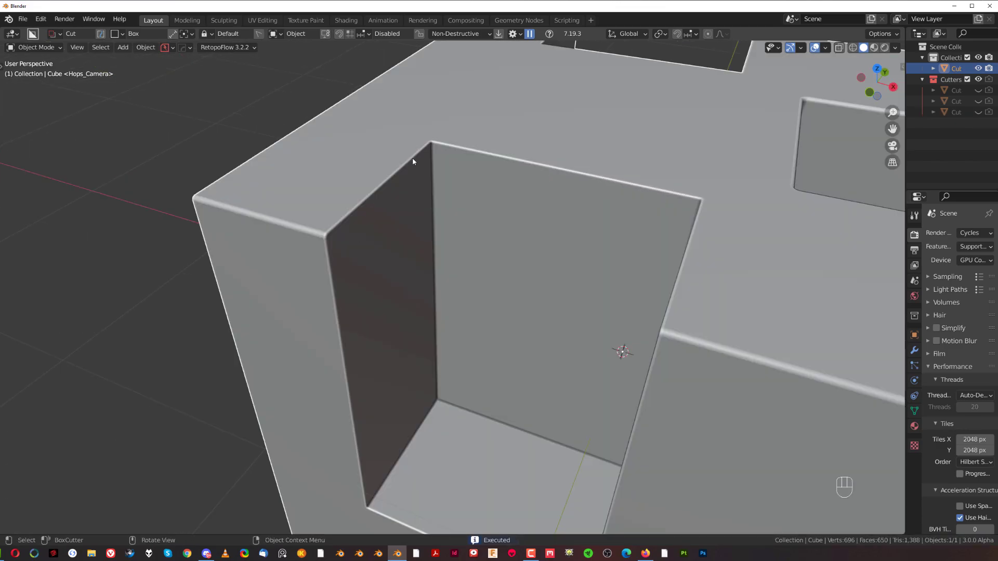
{"action": "scroll", "coordinate": [328, 236], "scroll_direction": "down", "scroll_amount": 4}
{"action": "middle_click_drag", "start_coordinate": [489, 265], "coordinate": [507, 193], "text": "shift"}
{"action": "scroll", "coordinate": [507, 193], "scroll_direction": "up", "scroll_amount": 2}
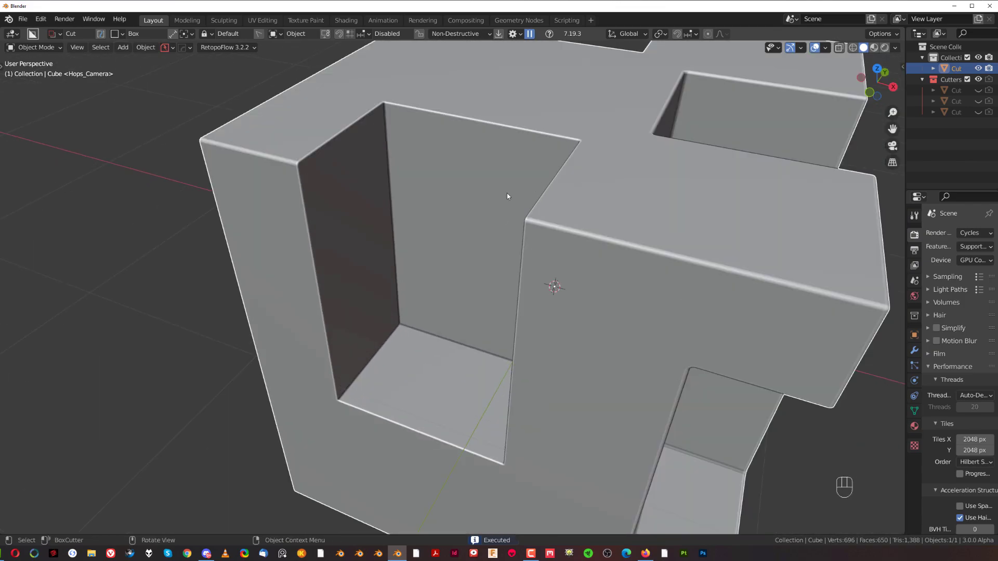
{"action": "scroll", "coordinate": [507, 194], "scroll_direction": "down", "scroll_amount": 3}
{"action": "mouse_move", "coordinate": [521, 237]}
{"action": "middle_mouse_down"}
{"action": "mouse_move", "coordinate": [513, 226]}
{"action": "mouse_move", "coordinate": [513, 247]}
{"action": "middle_mouse_up"}
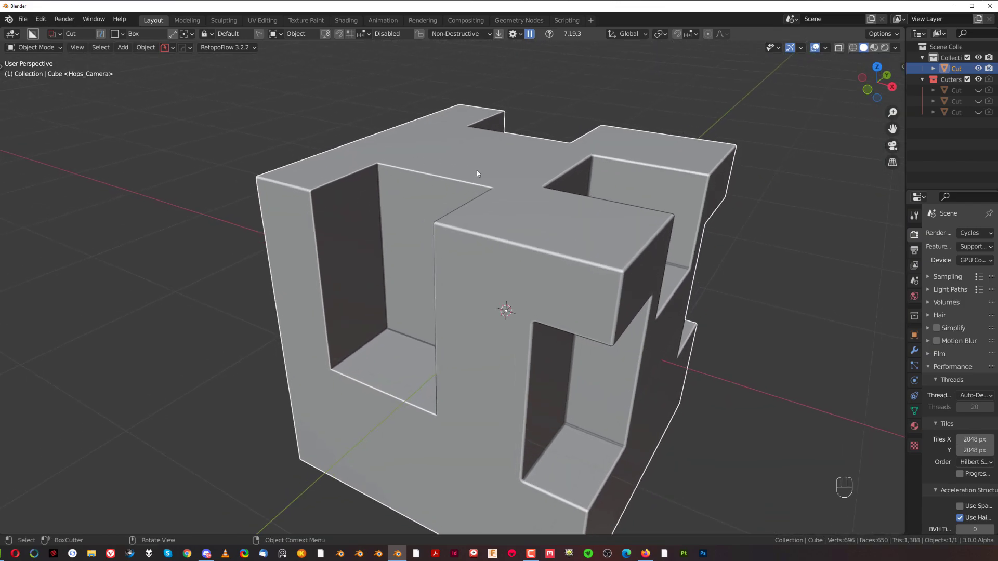
{"action": "key", "text": "q"}
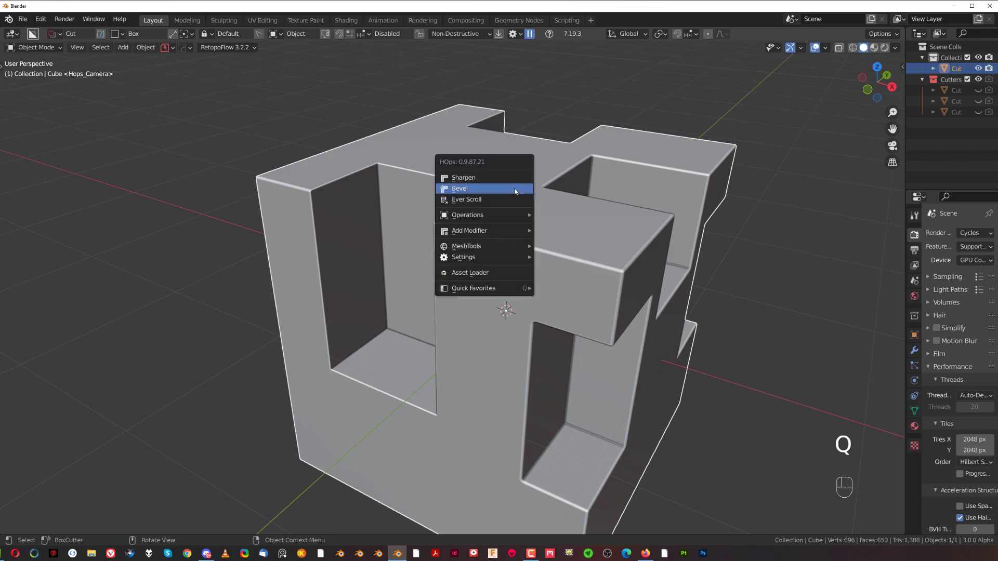
{"action": "left_click", "coordinate": [514, 189]}
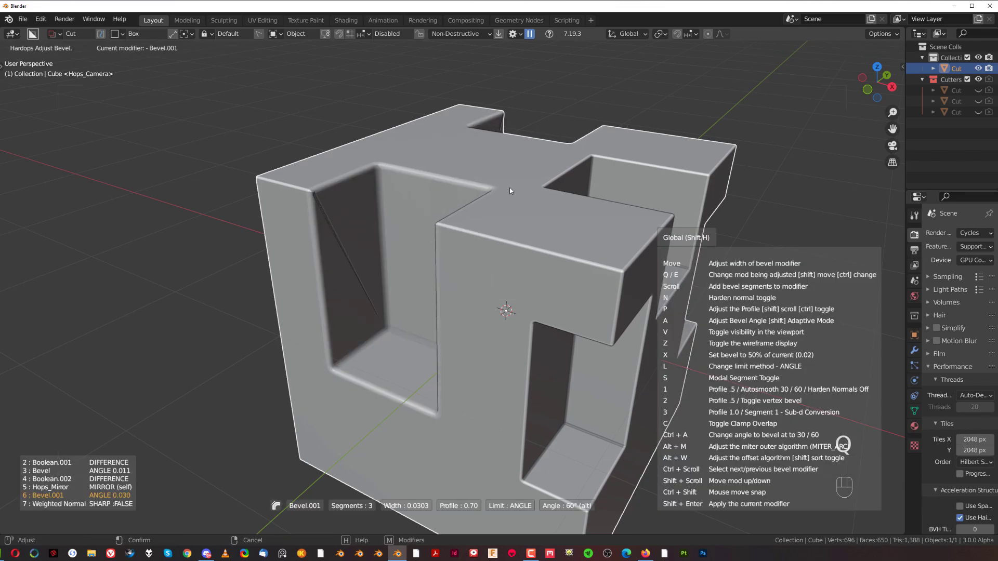
{"action": "key", "text": "q"}
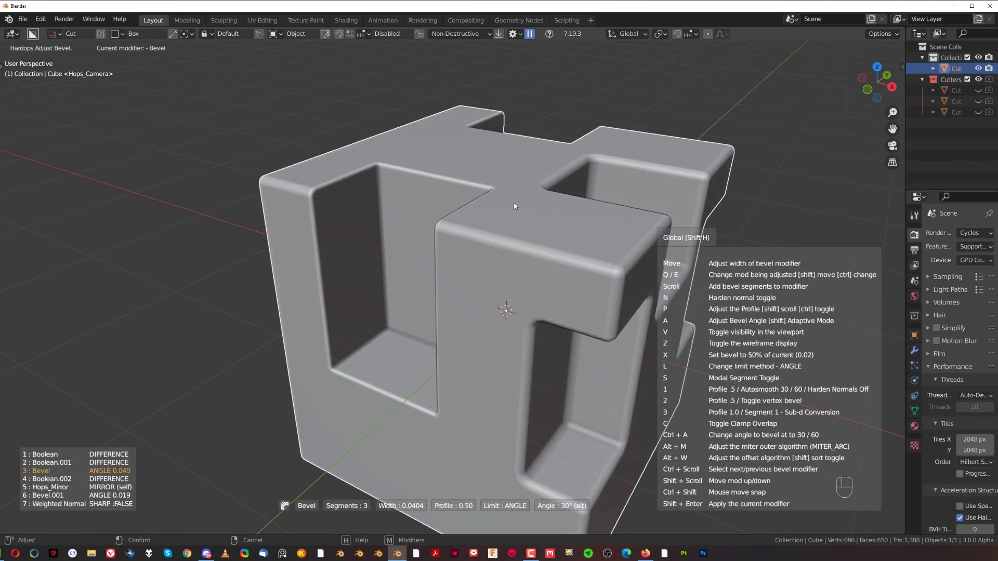
{"action": "right_click", "coordinate": [541, 207]}
Smart Apply the block's modifiers, keeping the 60° bevel and Weighted Normal live.
{"action": "key", "text": "q"}
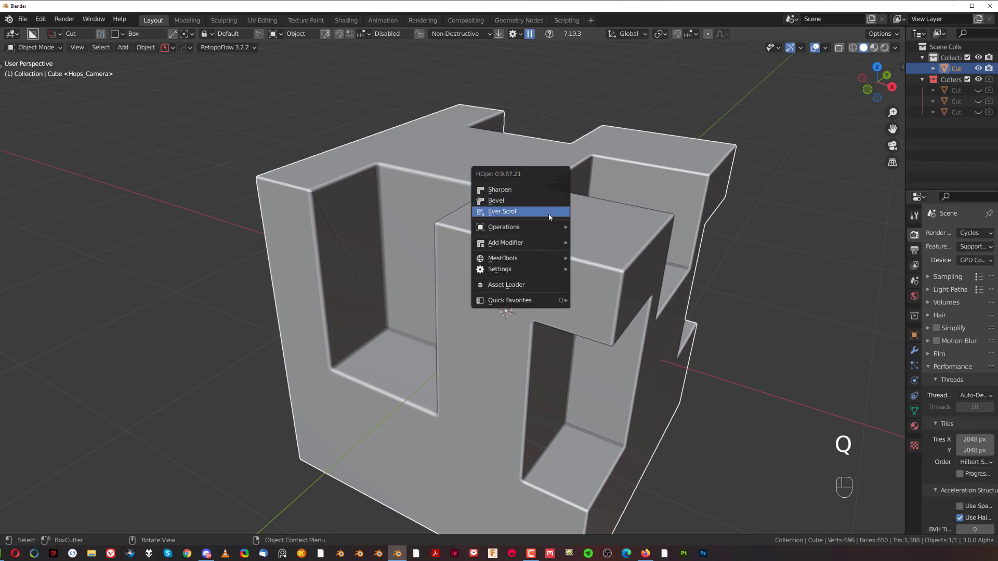
{"action": "mouse_move", "coordinate": [544, 229]}
{"action": "left_click", "coordinate": [629, 332]}
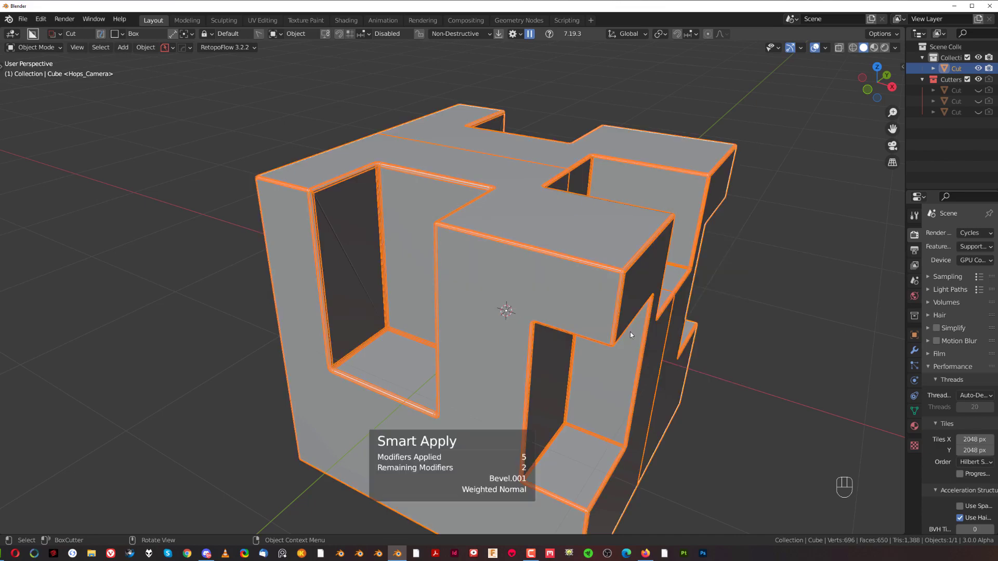
Enter Edit Mode and examine the bevel vertices and shading at the upper corner of the newest notch.
{"action": "key", "text": "Tab"}
{"action": "scroll", "coordinate": [419, 229], "scroll_direction": "up", "scroll_amount": 4}
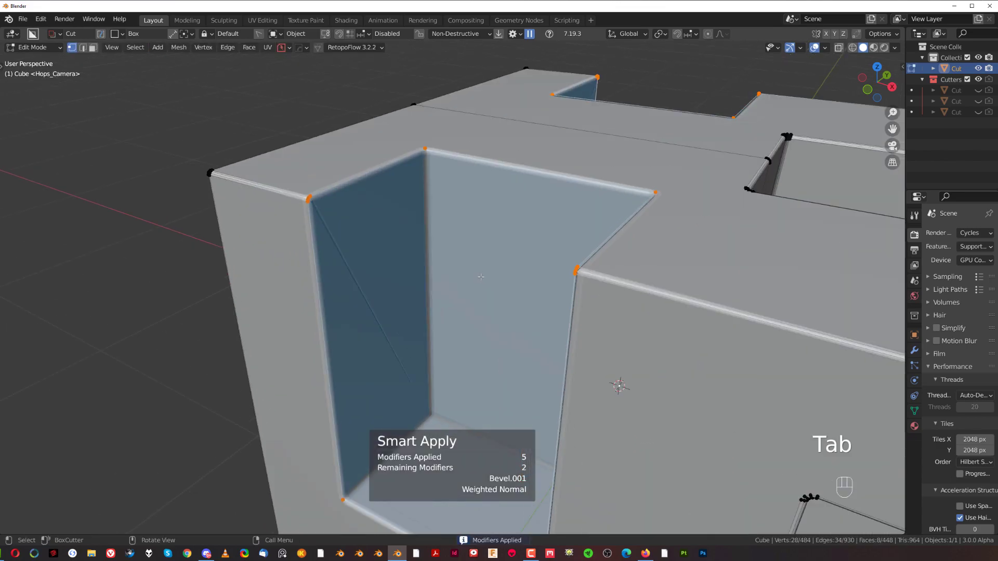
{"action": "middle_click_drag", "start_coordinate": [331, 211], "coordinate": [444, 283], "text": "shift"}
{"action": "scroll", "coordinate": [443, 283], "scroll_direction": "up", "scroll_amount": 5}
{"action": "scroll", "coordinate": [280, 196], "scroll_direction": "down", "scroll_amount": 4}
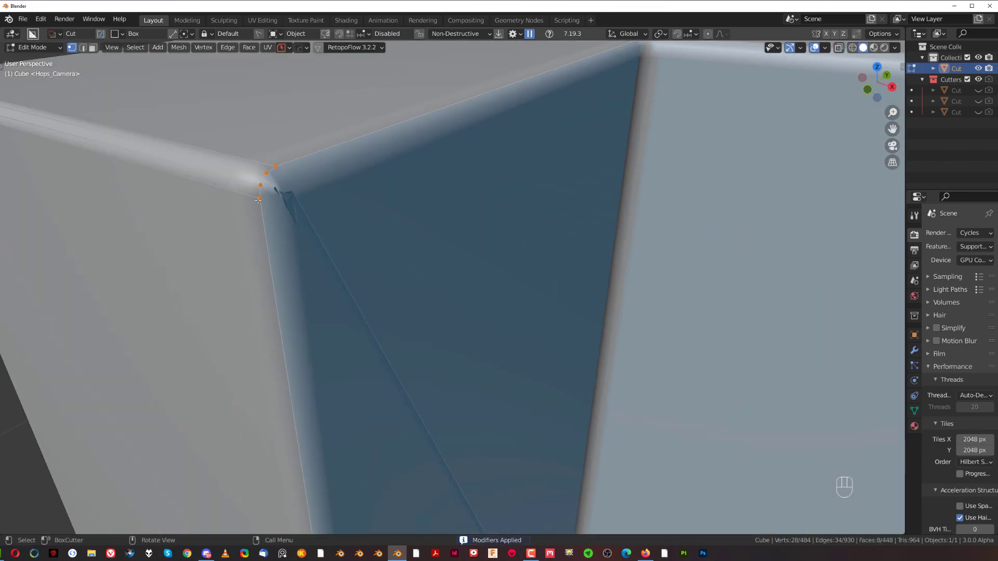
{"action": "scroll", "coordinate": [560, 258], "scroll_direction": "up", "scroll_amount": 2}
{"action": "middle_click_drag", "start_coordinate": [611, 308], "coordinate": [419, 278], "text": "shift"}
{"action": "scroll", "coordinate": [486, 233], "scroll_direction": "down", "scroll_amount": 4}
{"action": "scroll", "coordinate": [419, 278], "scroll_direction": "up", "scroll_amount": 2}
{"action": "middle_click_drag", "start_coordinate": [239, 244], "coordinate": [468, 254], "text": "shift"}
{"action": "scroll", "coordinate": [339, 251], "scroll_direction": "up", "scroll_amount": 4}
{"action": "middle_click_drag", "start_coordinate": [338, 251], "coordinate": [517, 277], "text": "shift"}
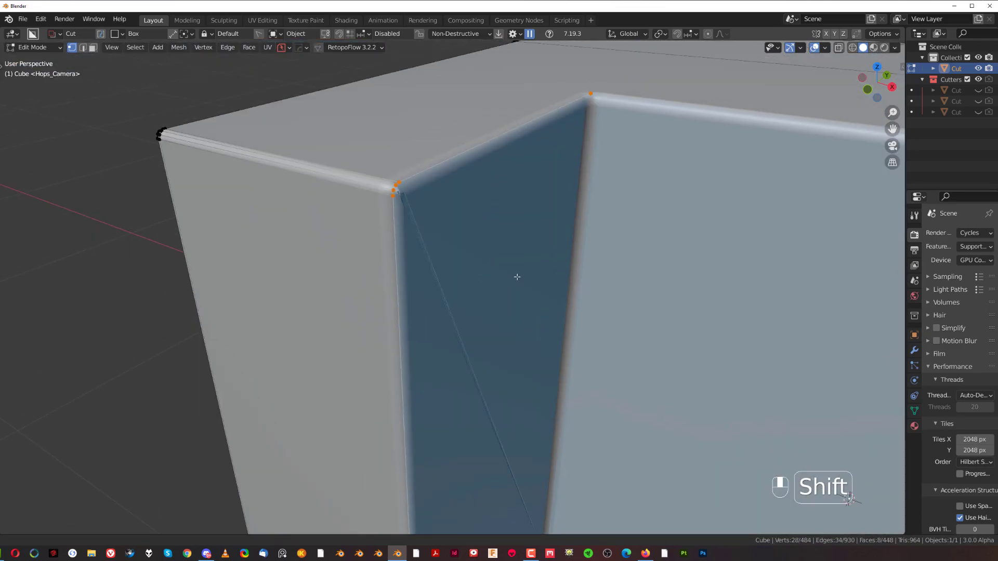
Switch to edge selection and examine the bevelled edges and notches across the whole block.
{"action": "key", "text": "Tab"}
{"action": "scroll", "coordinate": [450, 167], "scroll_direction": "down", "scroll_amount": 6}
{"action": "middle_click_drag", "start_coordinate": [653, 395], "coordinate": [358, 325], "text": "shift"}
{"action": "scroll", "coordinate": [359, 324], "scroll_direction": "down", "scroll_amount": 2}
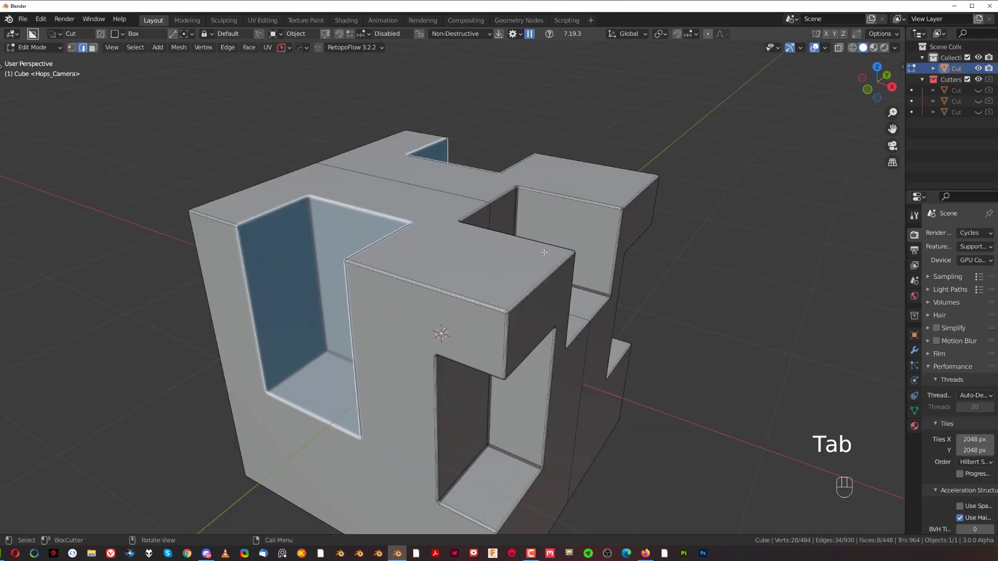
{"action": "middle_click_drag", "start_coordinate": [455, 316], "coordinate": [406, 334], "text": "shift"}
{"action": "middle_click_drag", "start_coordinate": [446, 292], "coordinate": [535, 304]}
{"action": "scroll", "coordinate": [397, 273], "scroll_direction": "up", "scroll_amount": 4}
{"action": "scroll", "coordinate": [482, 290], "scroll_direction": "down", "scroll_amount": 1}
{"action": "scroll", "coordinate": [542, 294], "scroll_direction": "down", "scroll_amount": 8}
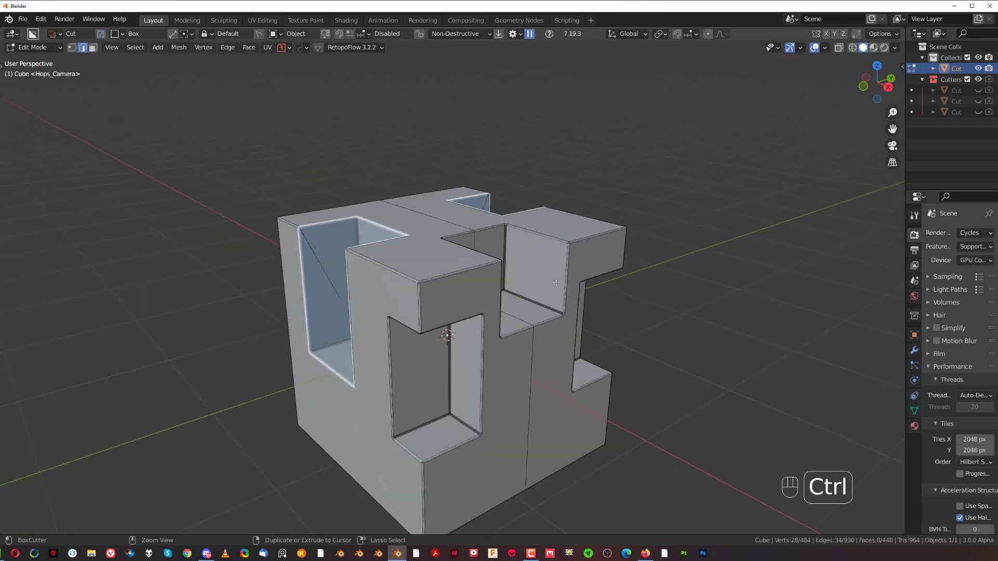
Undo the latest edits back to the block with live Boolean, Mirror and Bevel modifiers, and review its stack in HOps Helper.
{"action": "key", "text": "ctrl+z"}
{"action": "key", "text": "ctrl+z"}
{"action": "key", "text": "ctrl+z"}
{"action": "key", "text": "ctrl+z"}
{"action": "key", "text": "ctrl+z"}
{"action": "key", "text": "ctrl+z"}
{"action": "key", "text": "Tab"}
{"action": "key", "text": "Tab"}
{"action": "key", "text": "ctrl+grave"}
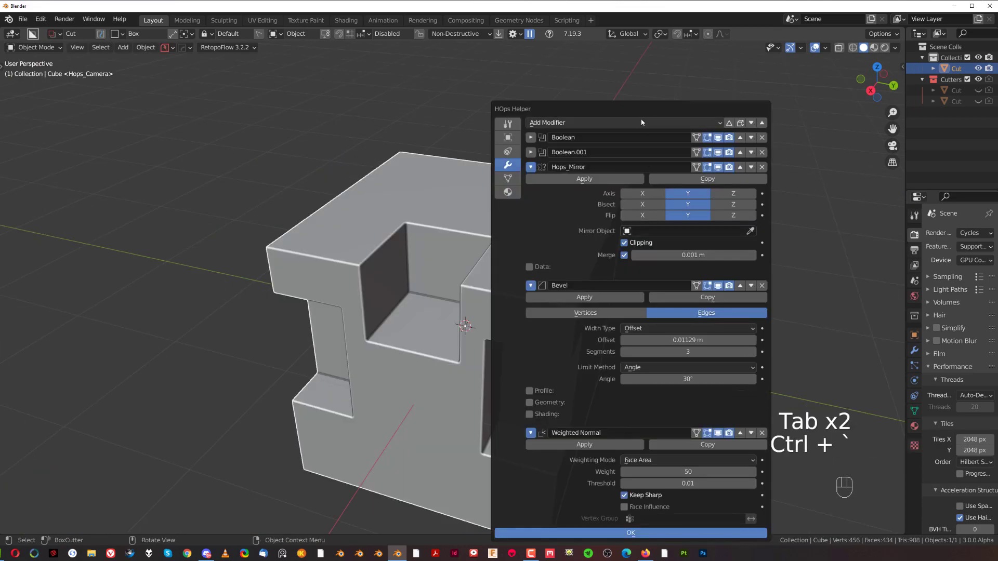
{"action": "scroll", "coordinate": [488, 218], "scroll_direction": "up", "scroll_amount": 5}
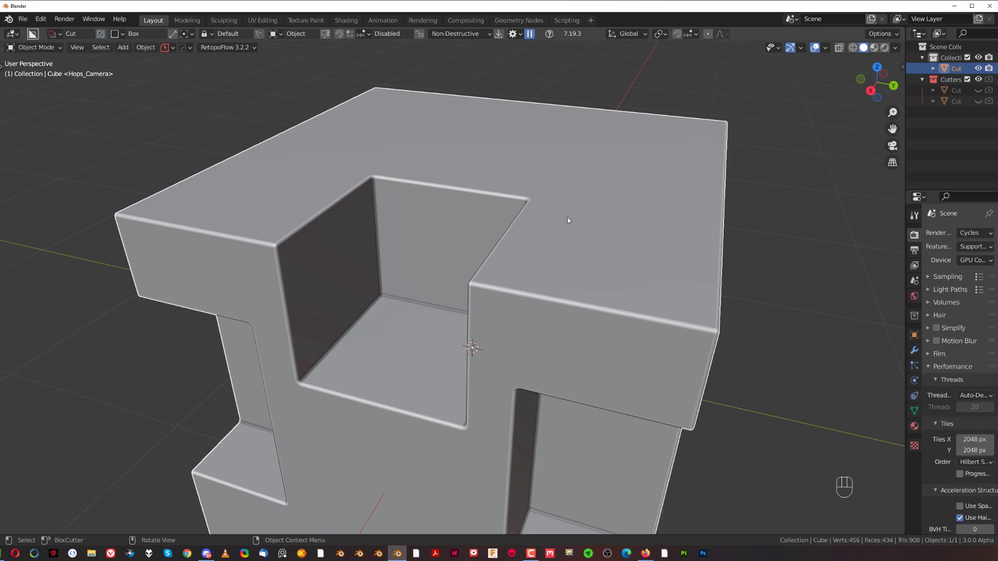
Smart Apply the block's booleans and mirror, keeping the Bevel and Weighted Normal modifiers live.
{"action": "key", "text": "q"}
{"action": "mouse_move", "coordinate": [559, 215]}
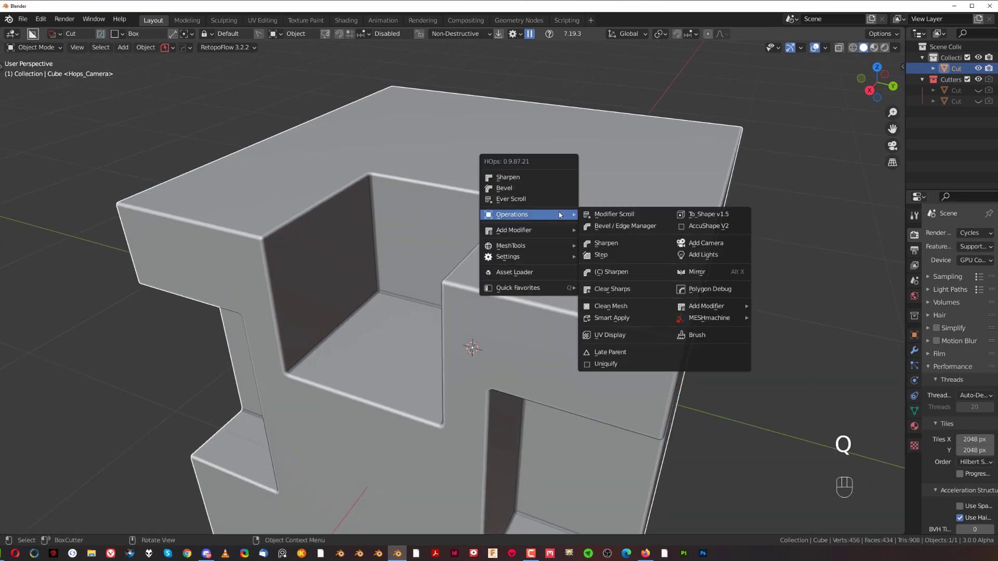
{"action": "left_click", "coordinate": [640, 318]}
Examine the smart-applied block's mesh in Edit Mode and review its modifier stack in HOps Helper.
{"action": "key", "text": "ctrl+grave"}
{"action": "key", "text": "Tab"}
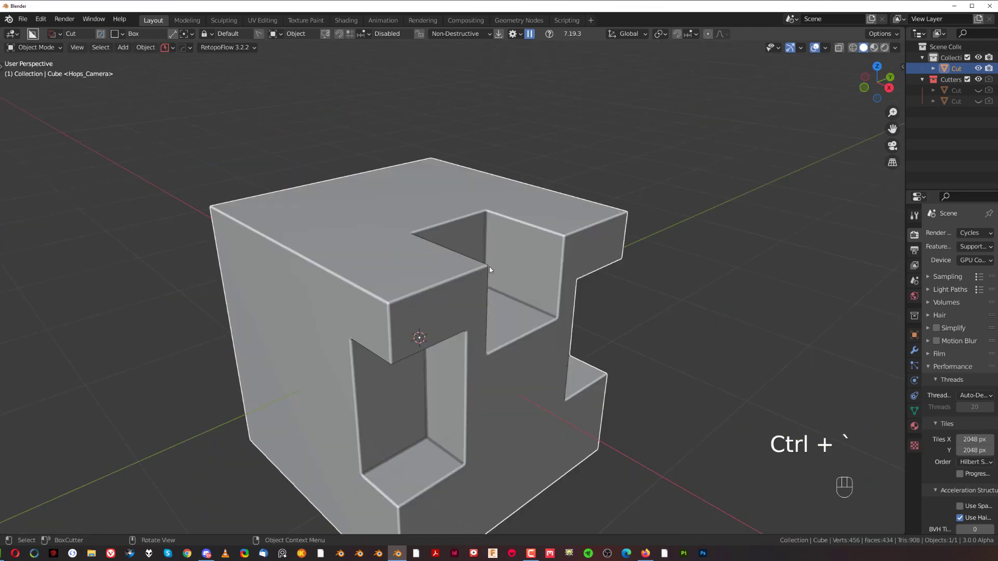
{"action": "middle_click_drag", "start_coordinate": [489, 268], "coordinate": [535, 249], "text": "shift"}
{"action": "scroll", "coordinate": [536, 250], "scroll_direction": "up", "scroll_amount": 2}
{"action": "key", "text": "Tab"}
{"action": "key", "text": "Tab"}
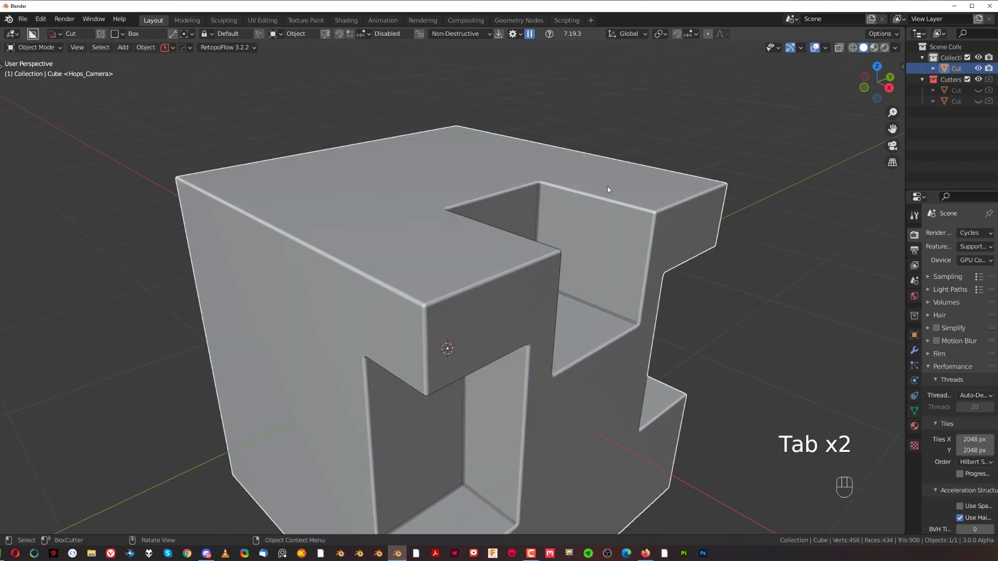
{"action": "key", "text": "ctrl+grave"}
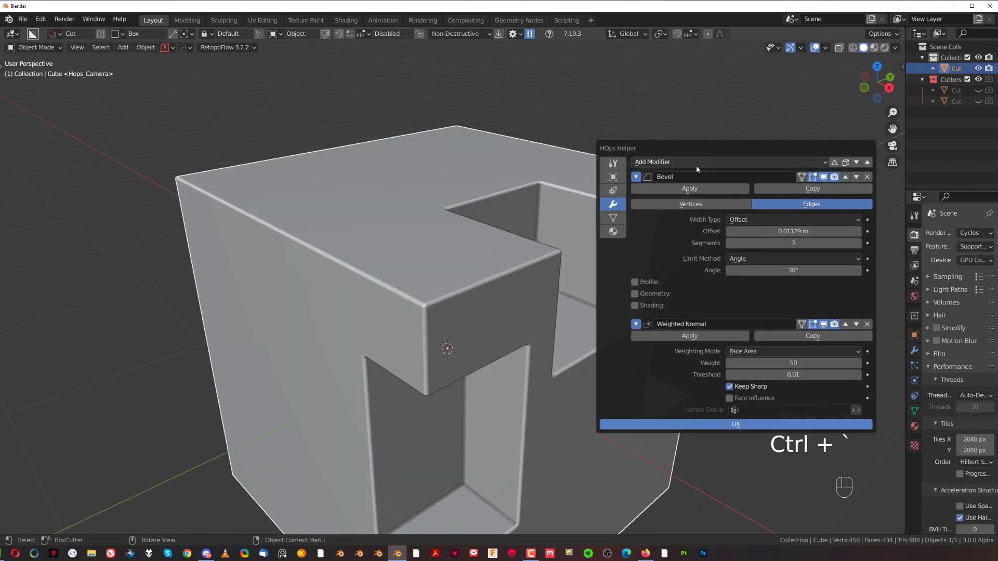
{"action": "left_click", "coordinate": [382, 213]}
{"action": "scroll", "coordinate": [562, 229], "scroll_direction": "down", "scroll_amount": 3}
{"action": "middle_click_drag", "start_coordinate": [570, 304], "coordinate": [532, 268]}
Undo the last Smart Apply and check the base mesh in Edit Mode.
{"action": "key", "text": "ctrl+z"}
{"action": "key", "text": "ctrl+z"}
{"action": "key", "text": "ctrl+z"}
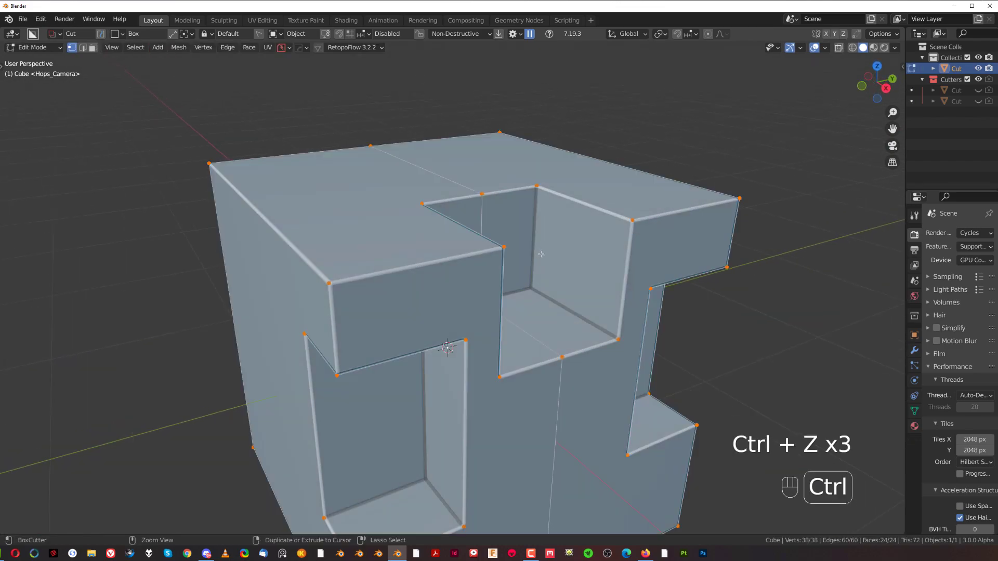
{"action": "key", "text": "ctrl+z"}
{"action": "key", "text": "ctrl+z"}
{"action": "key", "text": "Tab"}
{"action": "key", "text": "Tab"}
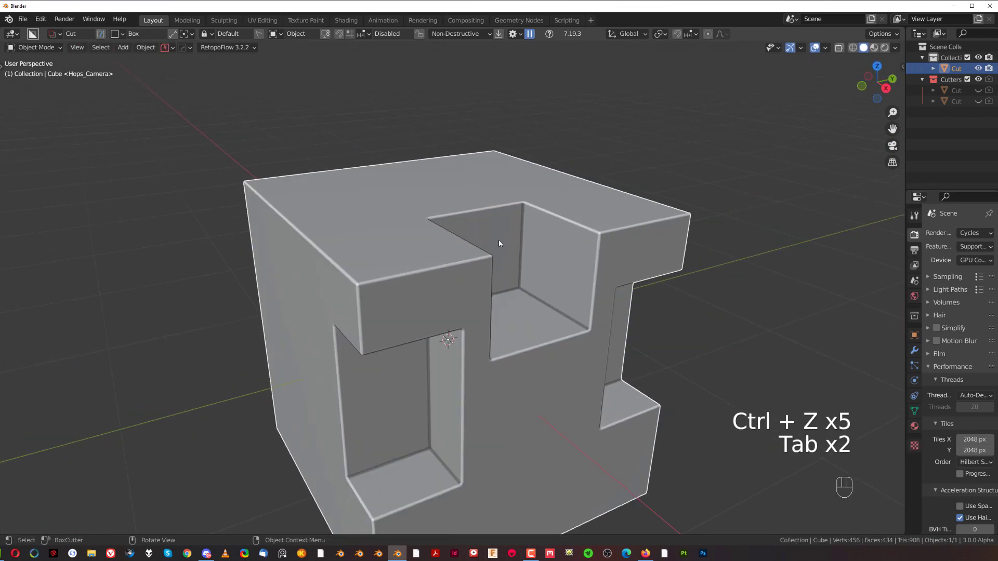
Run Csharp on the block to apply its boolean cuts, and check the modifier stack in HOps Helper.
{"action": "scroll", "coordinate": [498, 243], "scroll_direction": "up", "scroll_amount": 2}
{"action": "key", "text": "q"}
{"action": "left_click", "coordinate": [491, 189], "text": "ctrl"}
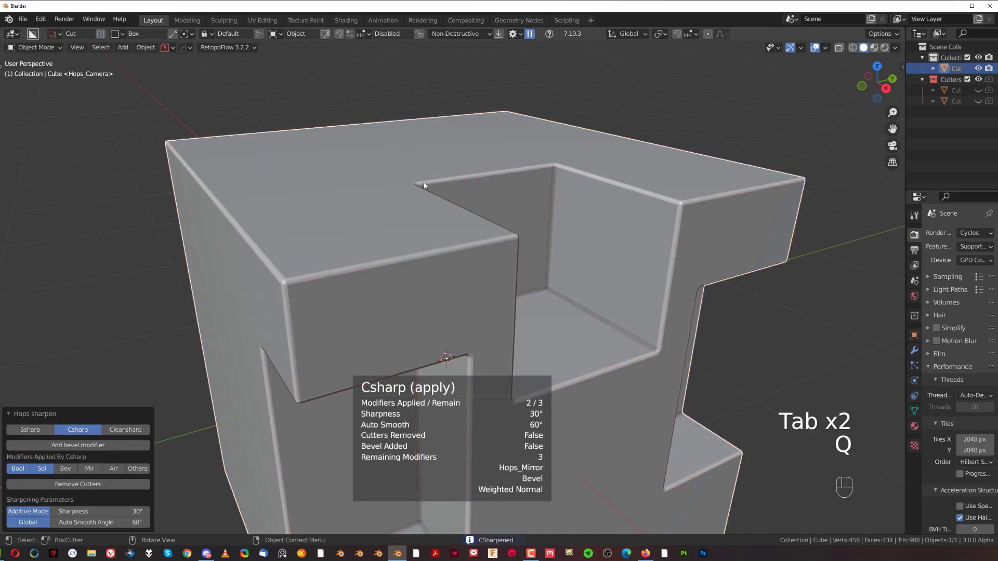
{"action": "key", "text": "ctrl+grave"}
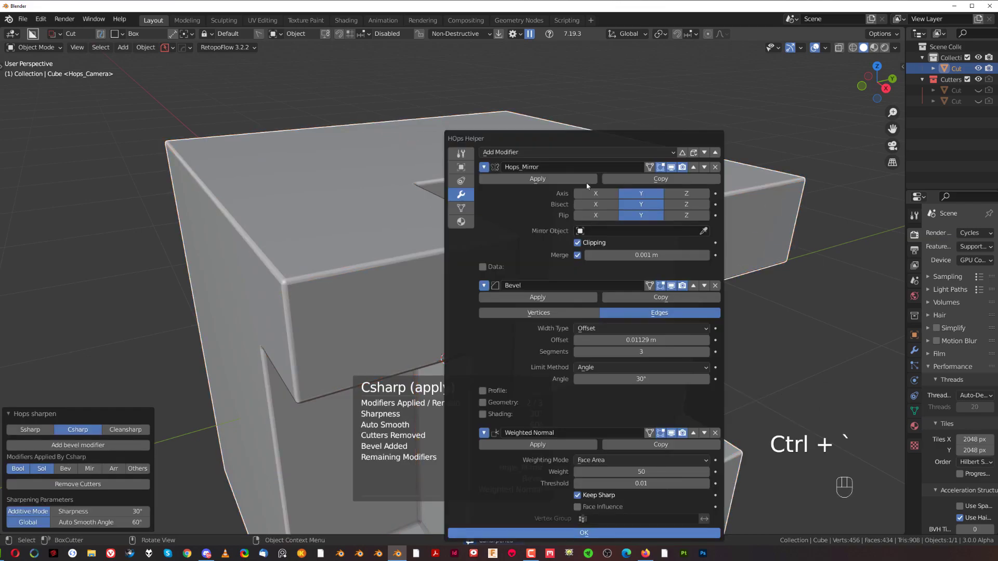
{"action": "left_click", "coordinate": [423, 232]}
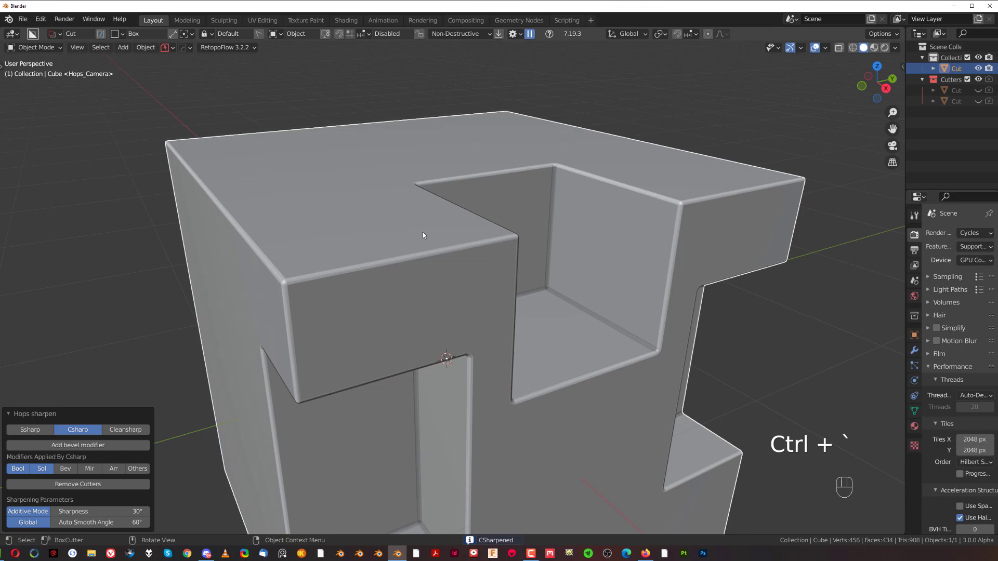
Examine the sharpened block's notches, bevelled edges and shading from several angles.
{"action": "scroll", "coordinate": [422, 232], "scroll_direction": "down", "scroll_amount": 4}
{"action": "scroll", "coordinate": [577, 231], "scroll_direction": "up", "scroll_amount": 2}
{"action": "middle_click_drag", "start_coordinate": [534, 264], "coordinate": [480, 227], "text": "shift"}
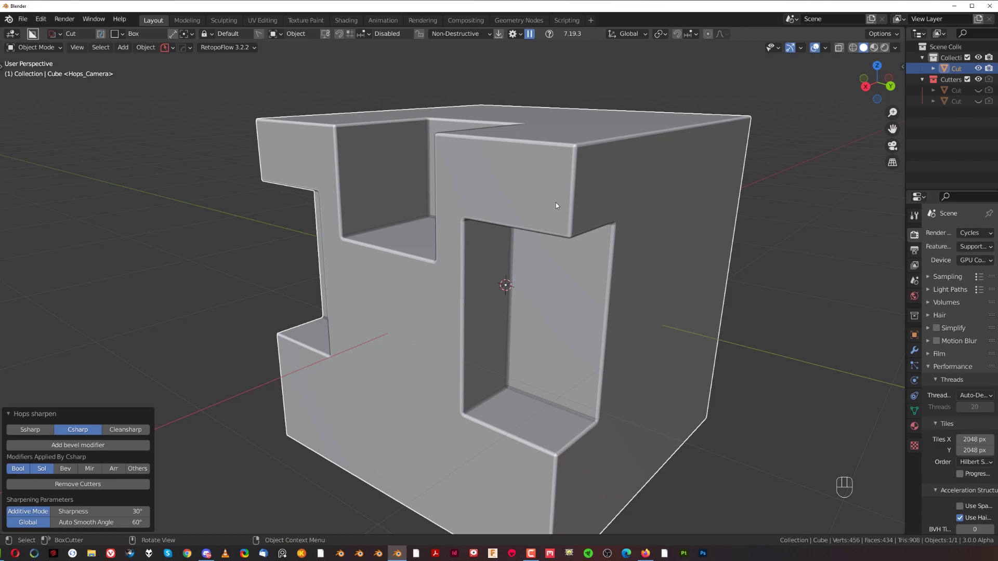
{"action": "middle_click_drag", "start_coordinate": [504, 222], "coordinate": [522, 245]}
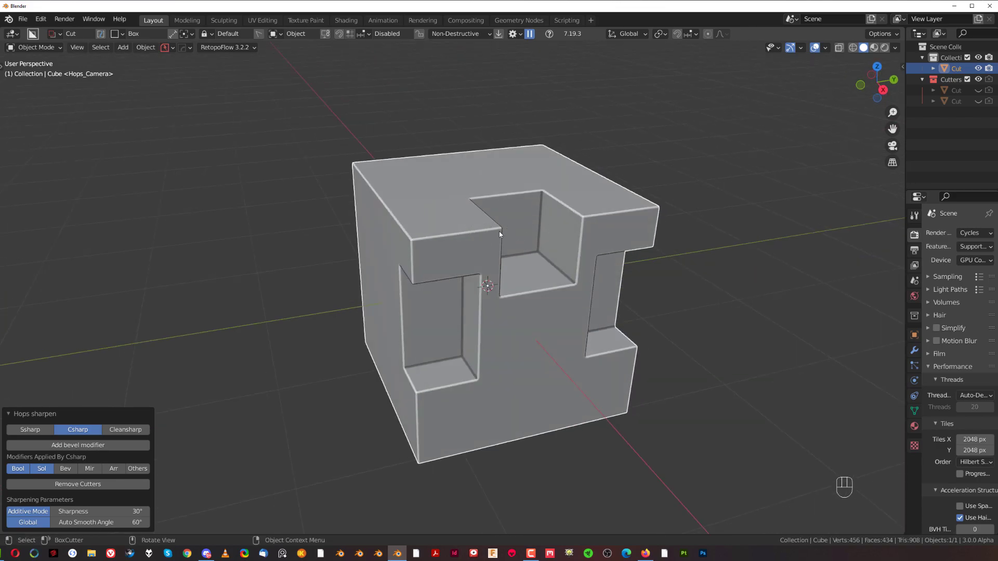
{"action": "scroll", "coordinate": [497, 264], "scroll_direction": "up", "scroll_amount": 3}
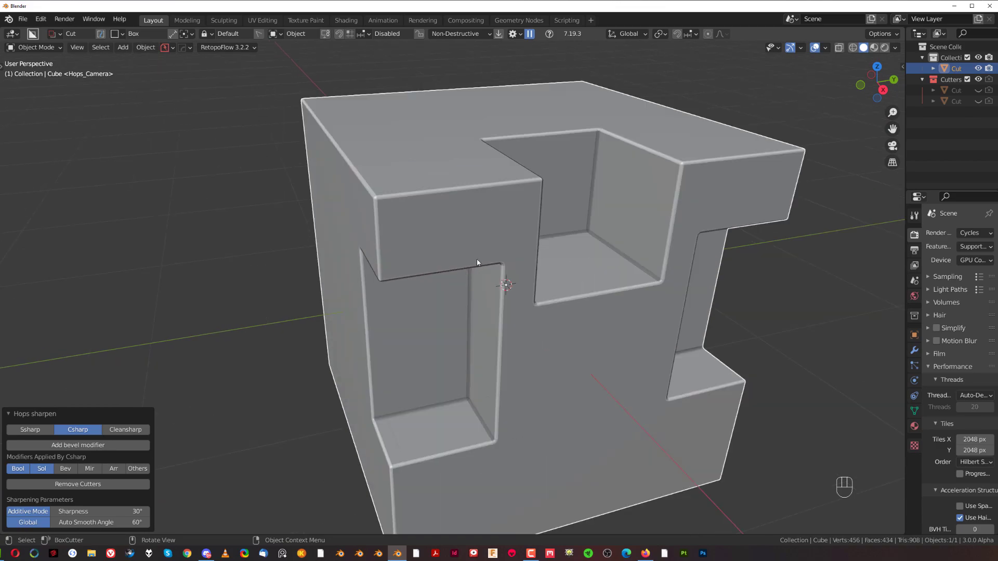
{"action": "middle_click_drag", "start_coordinate": [476, 258], "coordinate": [503, 218]}
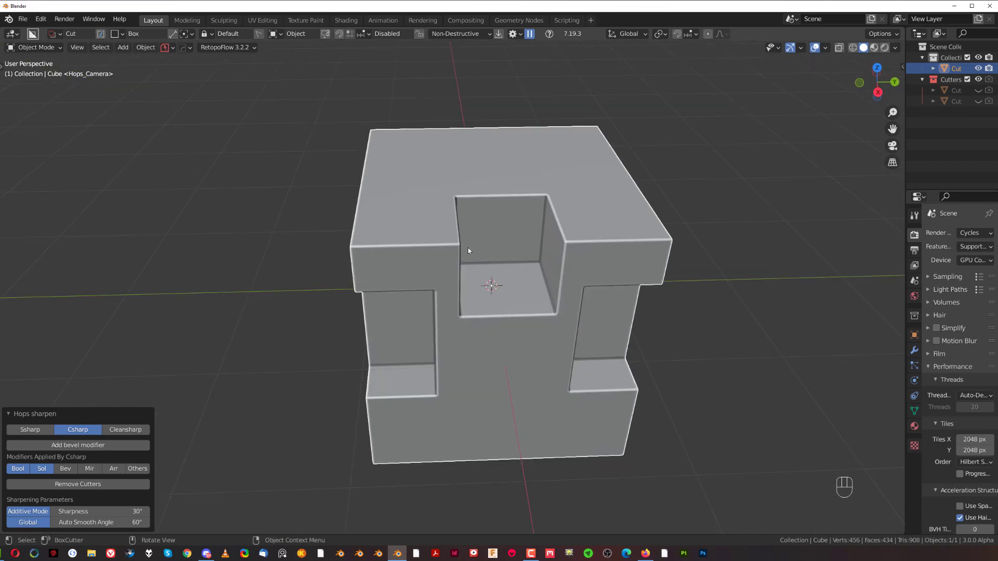
{"action": "middle_click_drag", "start_coordinate": [467, 251], "coordinate": [516, 240]}
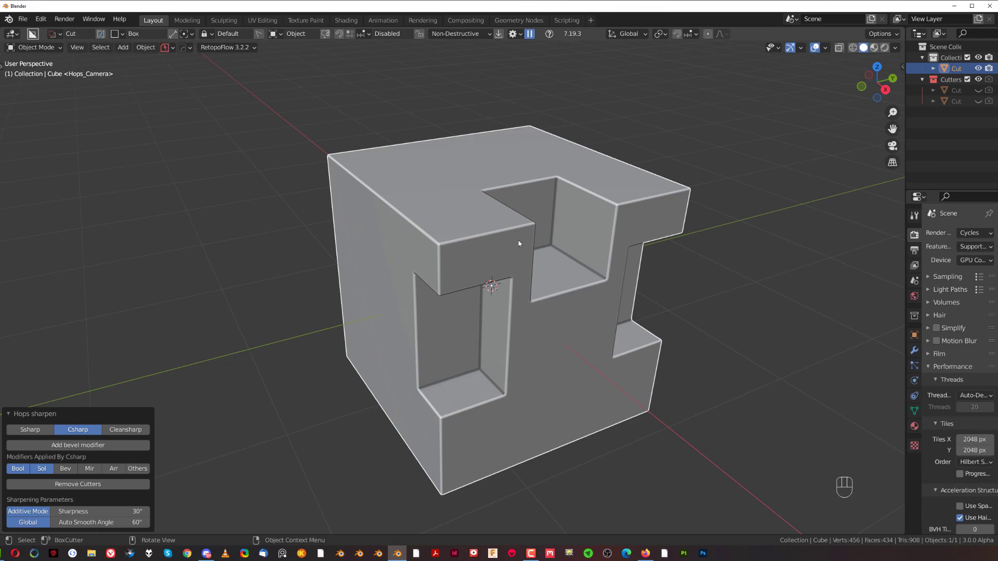
{"action": "key", "text": "q"}
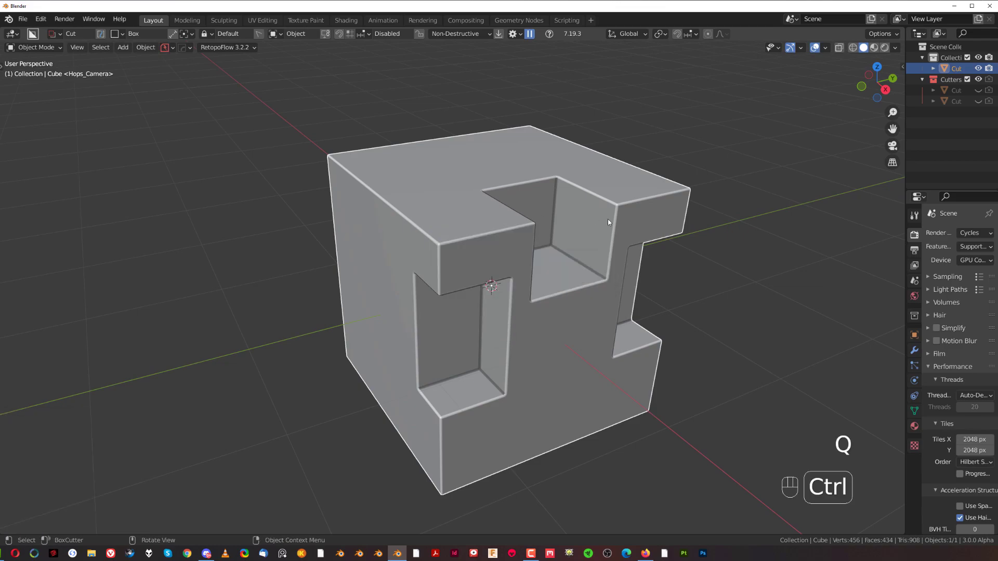
{"action": "middle_click_drag", "start_coordinate": [585, 233], "coordinate": [529, 252]}
{"action": "middle_click_drag", "start_coordinate": [449, 260], "coordinate": [484, 246], "text": "shift"}
{"action": "scroll", "coordinate": [503, 254], "scroll_direction": "down", "scroll_amount": 2}
{"action": "scroll", "coordinate": [484, 246], "scroll_direction": "up", "scroll_amount": 2}
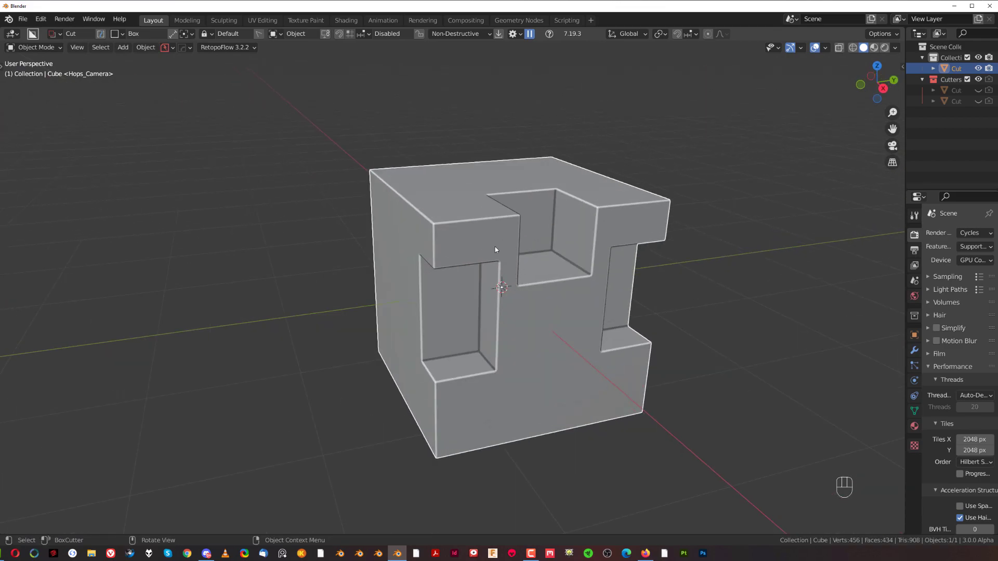
{"action": "middle_click_drag", "start_coordinate": [415, 258], "coordinate": [474, 256]}
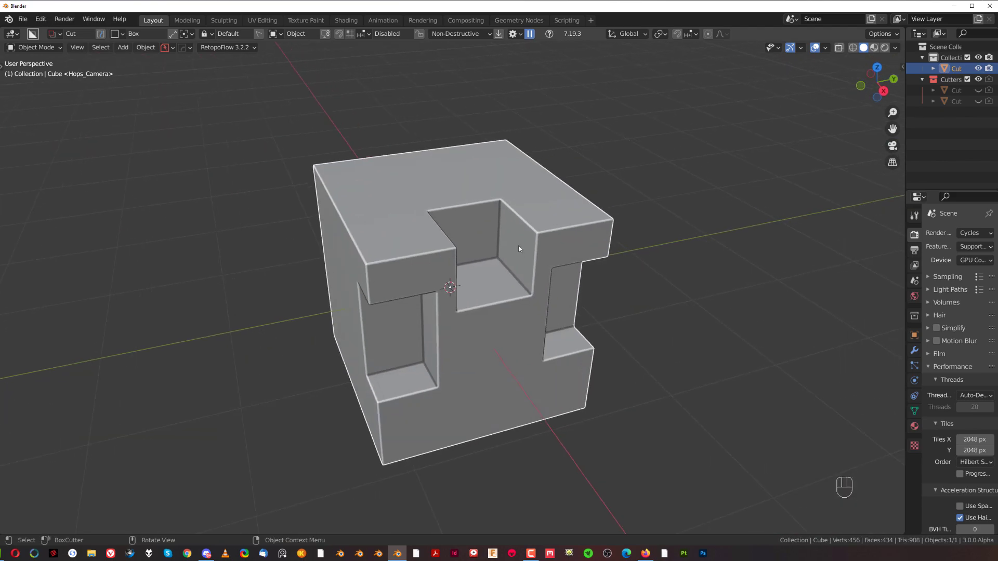
Smart Apply the modifiers left on the sharpened block.
{"action": "key", "text": "q"}
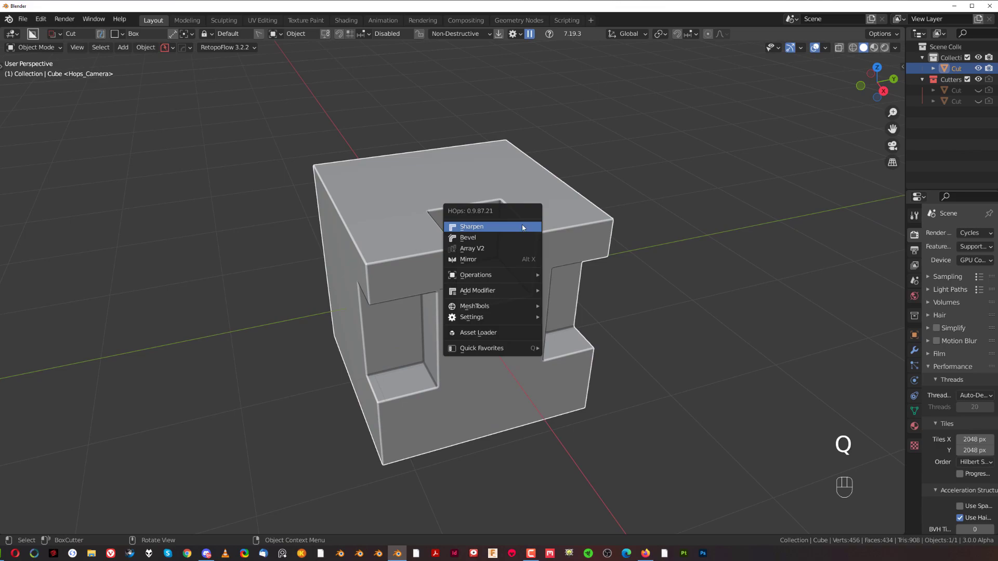
{"action": "mouse_move", "coordinate": [495, 274]}
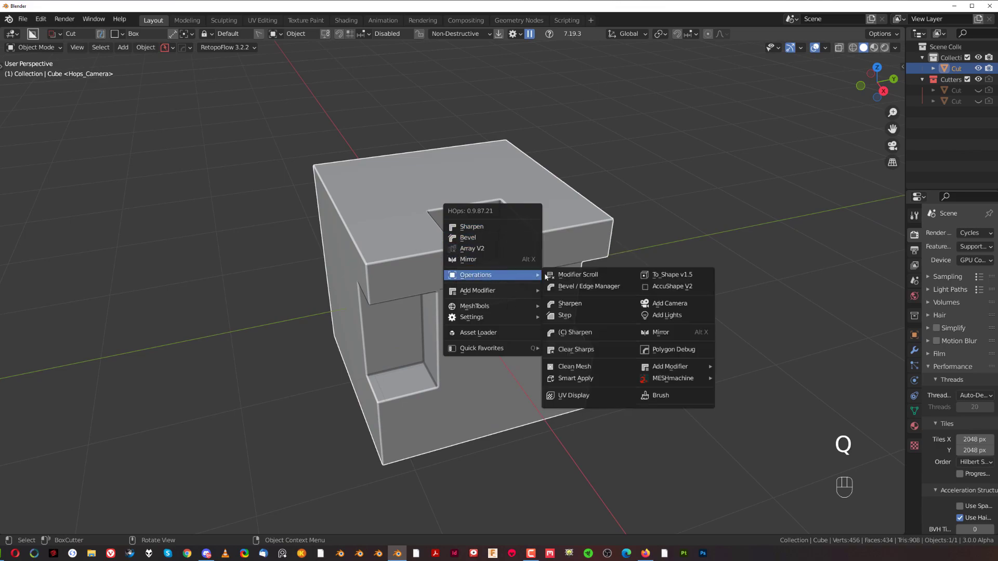
{"action": "left_click", "coordinate": [597, 385]}
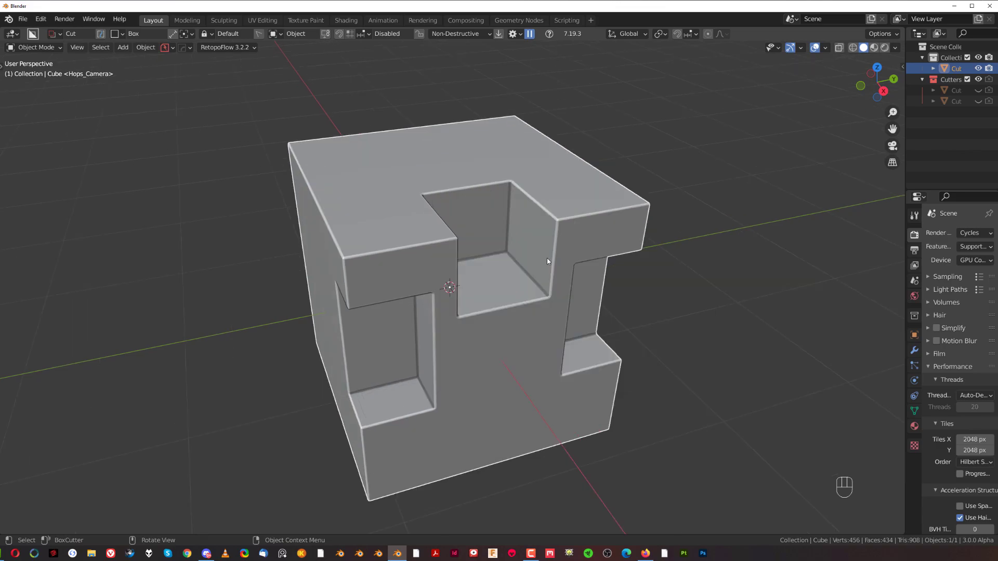
Undo the Smart Apply and Csharp operations, and check the original cube mesh in Edit Mode.
{"action": "key", "text": "ctrl+z"}
{"action": "key", "text": "ctrl+z"}
{"action": "key", "text": "ctrl+z"}
{"action": "key", "text": "ctrl+z"}
{"action": "key", "text": "ctrl+z"}
{"action": "key", "text": "Tab"}
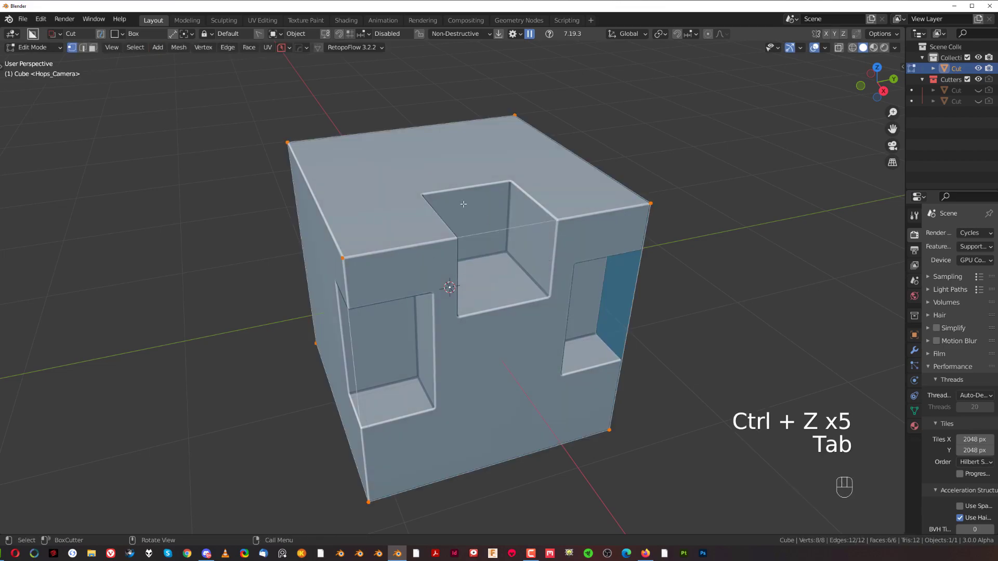
{"action": "key", "text": "Tab"}
Smart Apply the block's modifiers with Ever Scroll, and check the applied mesh and modifier stack.
{"action": "key", "text": "q"}
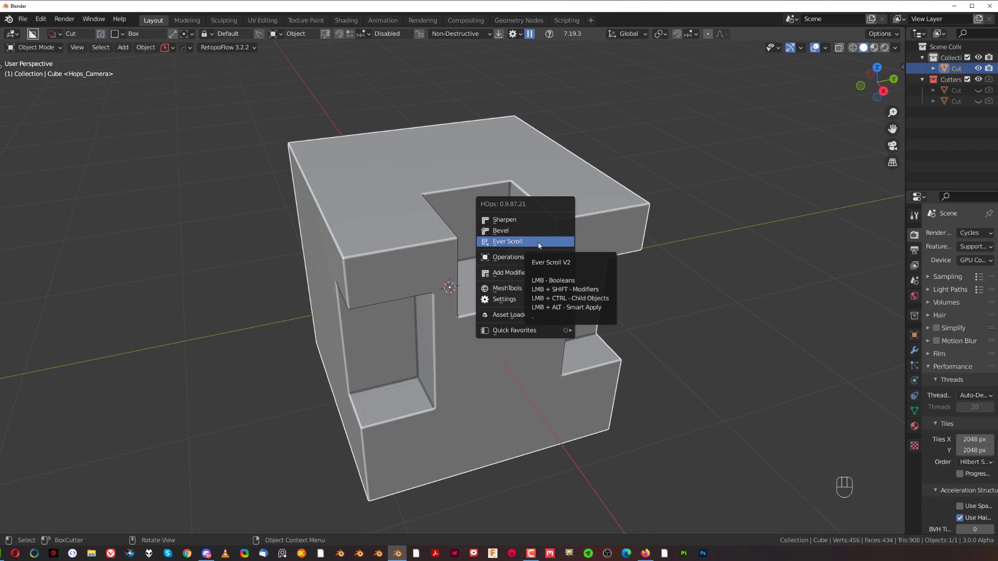
{"action": "key", "text": "alt"}
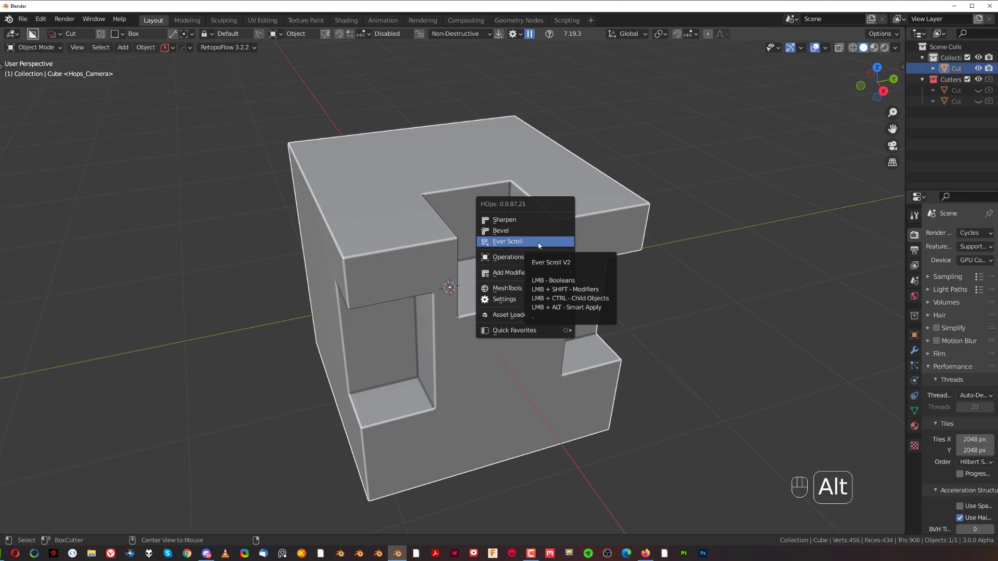
{"action": "left_click", "coordinate": [538, 242], "text": "alt"}
{"action": "key", "text": "Tab"}
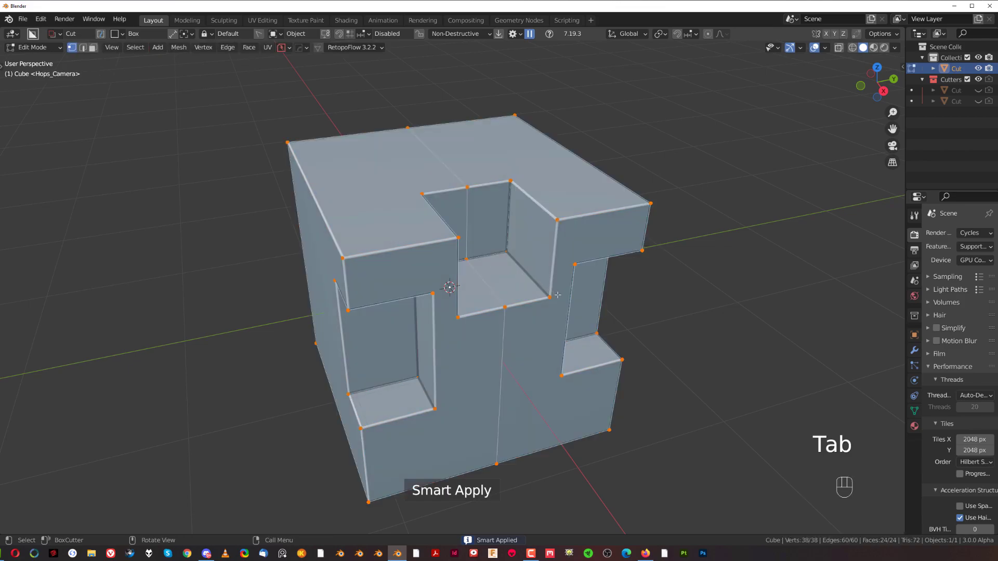
{"action": "key", "text": "Tab"}
{"action": "key", "text": "ctrl+grave"}
{"action": "key", "text": "q"}
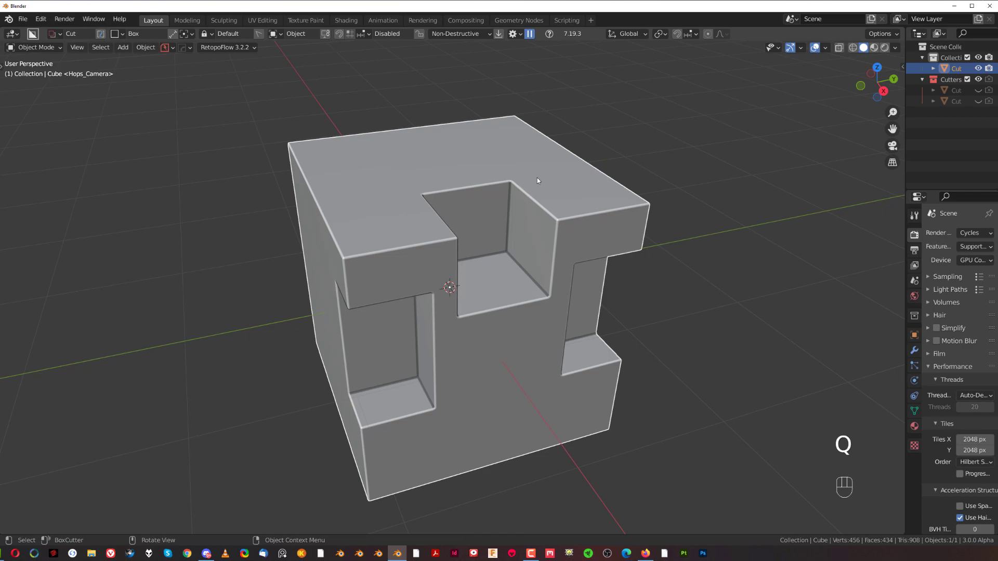
{"action": "key", "text": "q"}
Undo the Ever Scroll Smart Apply and check the uncut cube mesh in Edit Mode.
{"action": "key", "text": "ctrl+z"}
{"action": "key", "text": "ctrl+z"}
{"action": "key", "text": "ctrl+z"}
{"action": "key", "text": "Tab"}
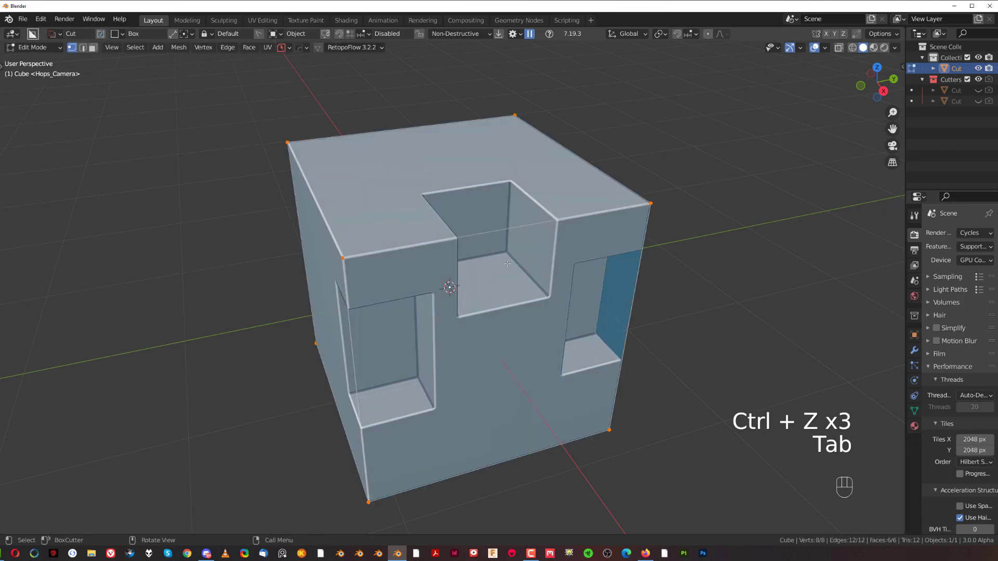
{"action": "key", "text": "Tab"}
Repeat the Ever Scroll Smart Apply on the block.
{"action": "key", "text": "q"}
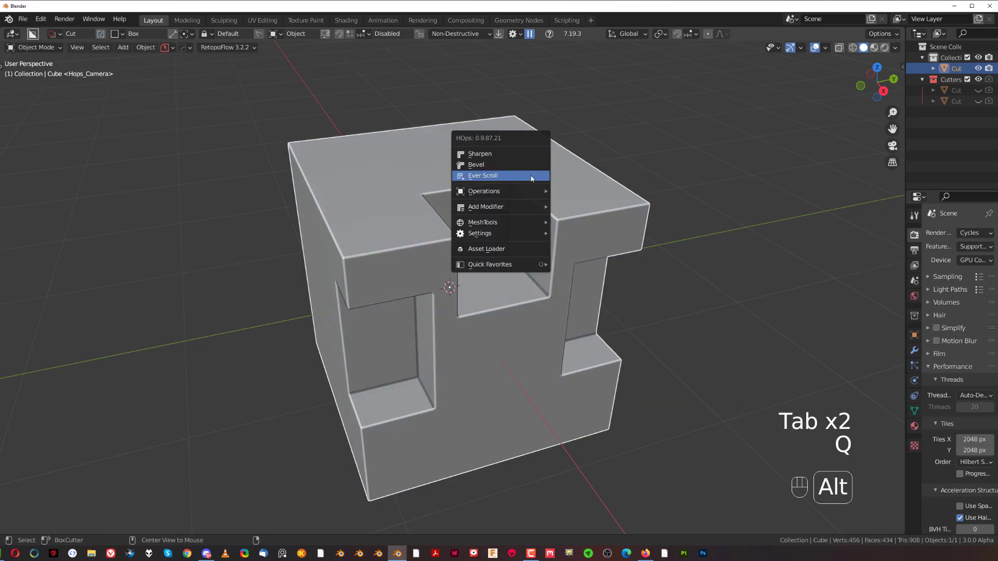
{"action": "left_click", "coordinate": [531, 177], "text": "alt"}
{"action": "scroll", "coordinate": [559, 249], "scroll_direction": "down", "scroll_amount": 3}
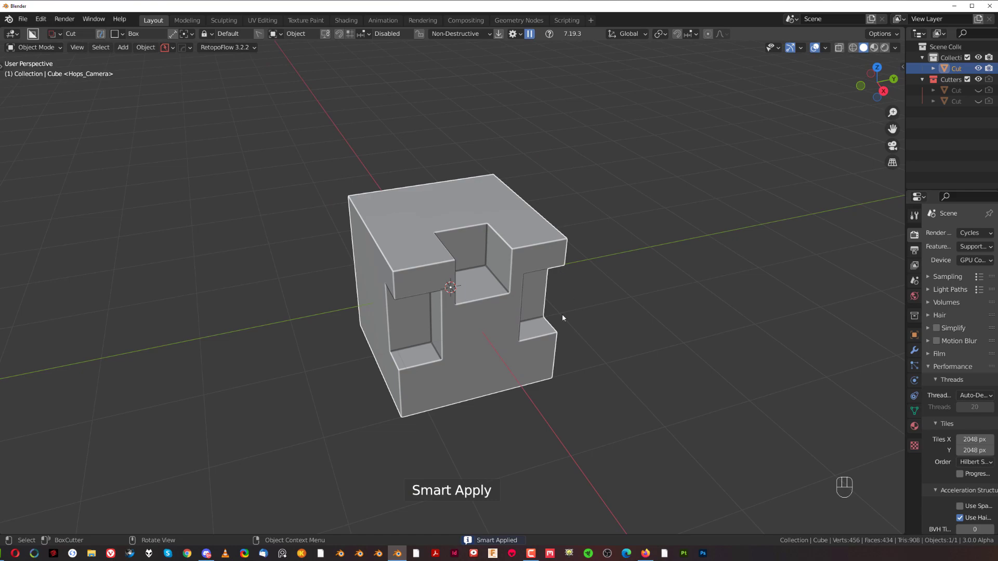
Examine the whole block's mirrored notches and bevels from several angles and distances.
{"action": "middle_click_drag", "start_coordinate": [597, 296], "coordinate": [570, 265]}
{"action": "scroll", "coordinate": [574, 312], "scroll_direction": "up", "scroll_amount": 3}
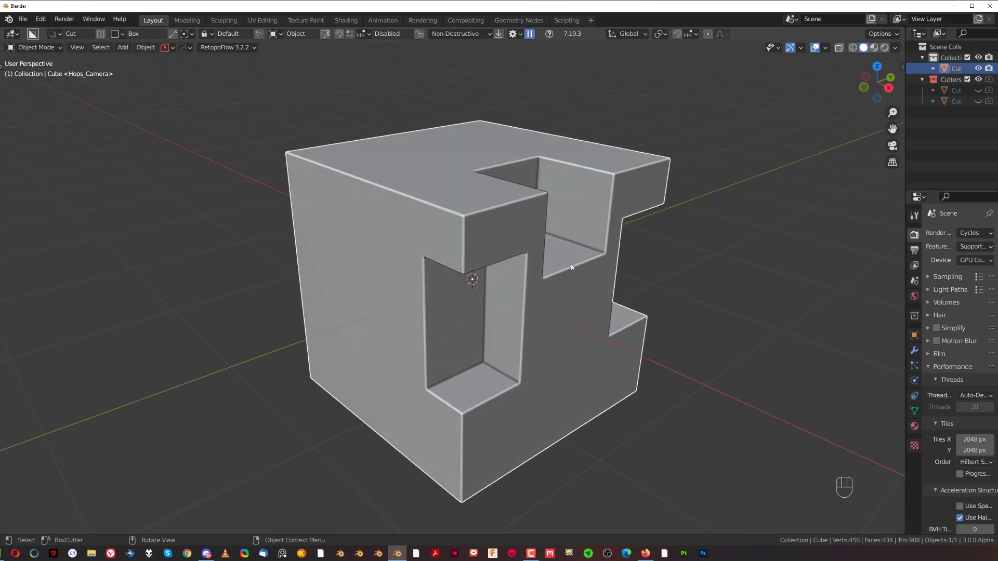
{"action": "middle_click_drag", "start_coordinate": [461, 269], "coordinate": [461, 266], "text": "shift"}
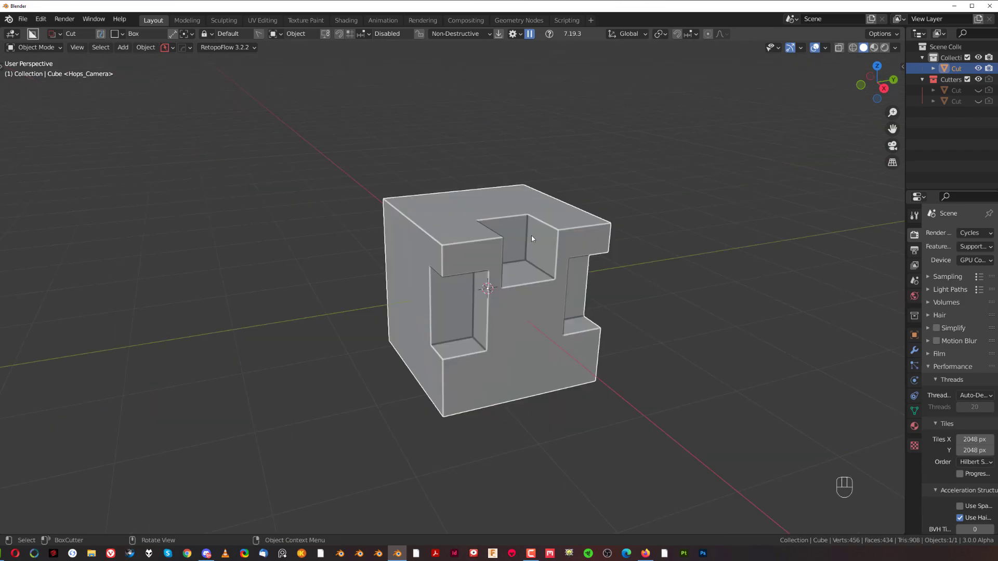
{"action": "middle_click_drag", "start_coordinate": [528, 260], "coordinate": [480, 260], "text": "shift"}
{"action": "scroll", "coordinate": [478, 245], "scroll_direction": "up", "scroll_amount": 2}
{"action": "scroll", "coordinate": [480, 261], "scroll_direction": "down", "scroll_amount": 2}
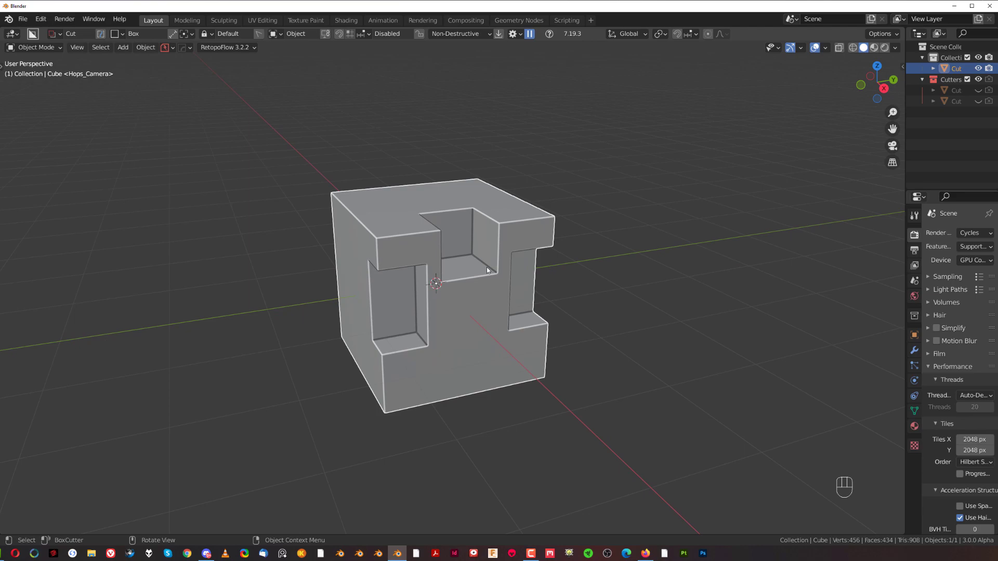
{"action": "scroll", "coordinate": [475, 258], "scroll_direction": "down", "scroll_amount": 1}
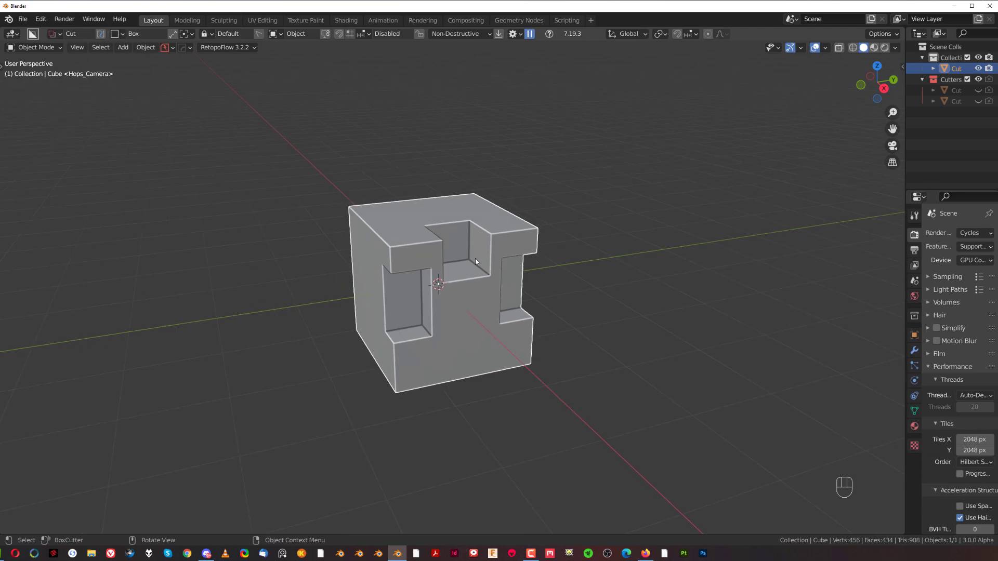
{"action": "scroll", "coordinate": [475, 257], "scroll_direction": "up", "scroll_amount": 2}
{"action": "middle_click_drag", "start_coordinate": [475, 261], "coordinate": [506, 246], "text": "shift"}
Check the block's base mesh in Edit Mode and review its full modifier stack in HOps Helper.
{"action": "key", "text": "Tab"}
{"action": "key", "text": "Tab"}
{"action": "key", "text": "ctrl+grave"}
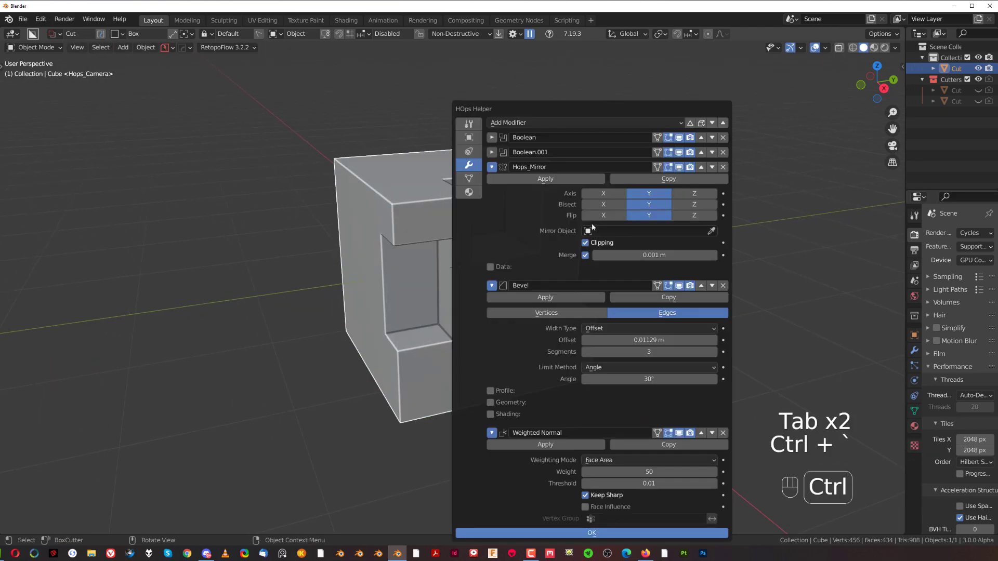
Compare the block's cuts with its modifier stack in HOps Helper by moving the window clear of the model, and close it.
{"action": "left_click_drag", "start_coordinate": [610, 110], "coordinate": [750, 100]}
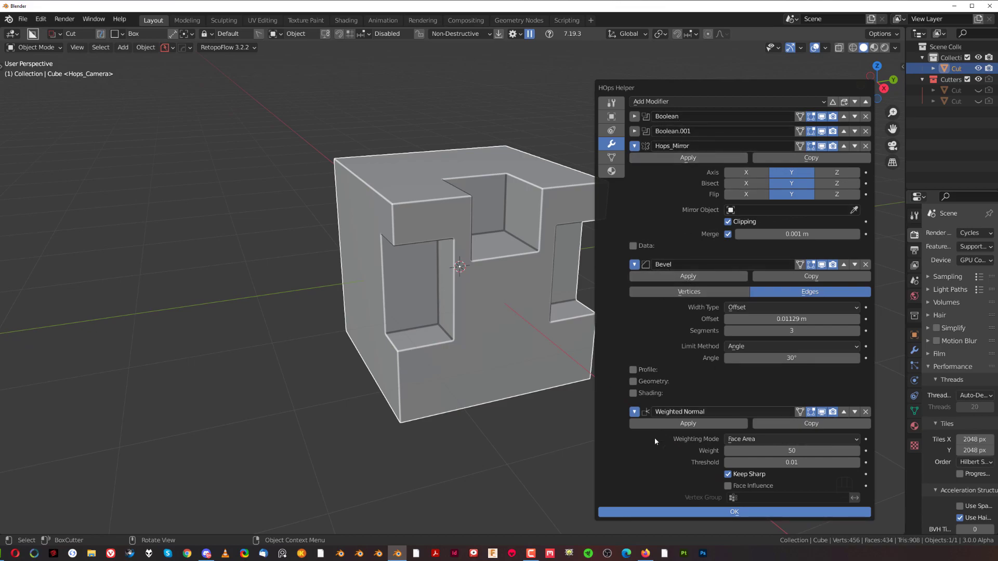
{"action": "left_click", "coordinate": [495, 328]}
{"action": "scroll", "coordinate": [521, 323], "scroll_direction": "down", "scroll_amount": 2}
{"action": "scroll", "coordinate": [506, 244], "scroll_direction": "up", "scroll_amount": 3}
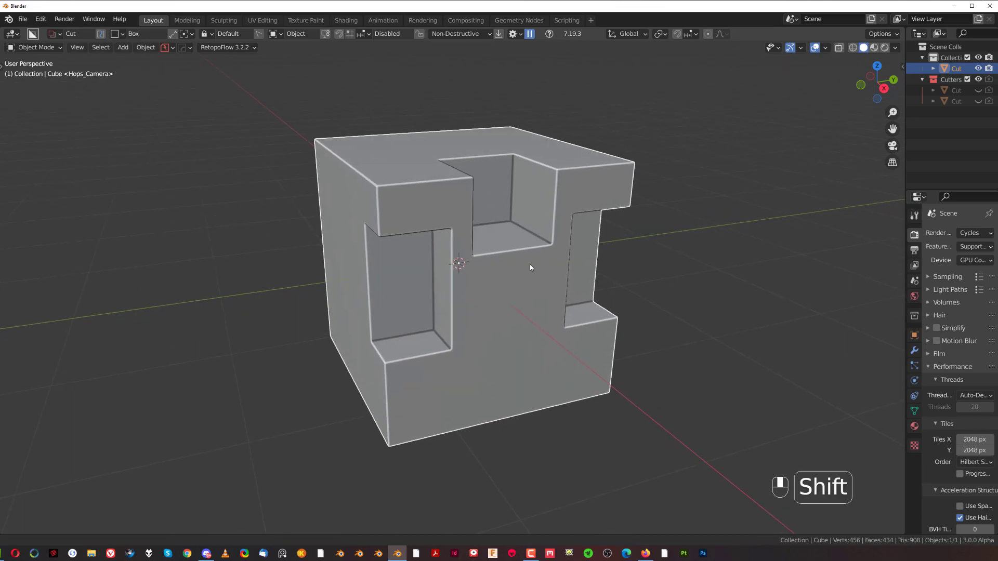
Create an applied clone of the block with HardOps Smart Apply, keeping the clone in its original position after a cancelled test move.
{"action": "middle_click_drag", "start_coordinate": [529, 264], "coordinate": [509, 268], "text": "shift"}
{"action": "key", "text": "q"}
{"action": "mouse_move", "coordinate": [531, 268]}
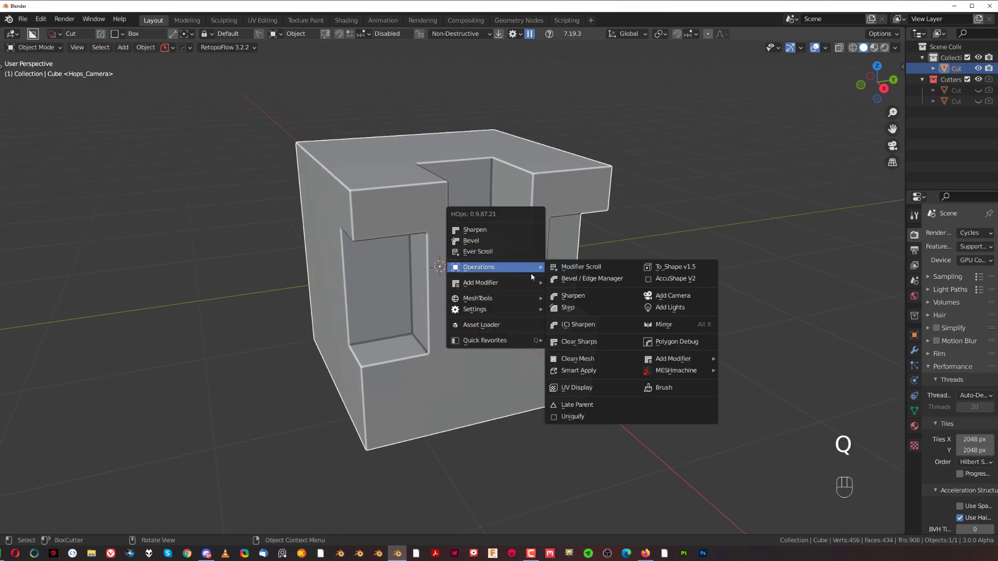
{"action": "left_click", "coordinate": [607, 376], "text": "shift"}
{"action": "scroll", "coordinate": [556, 356], "scroll_direction": "down", "scroll_amount": 2}
{"action": "key", "text": "g"}
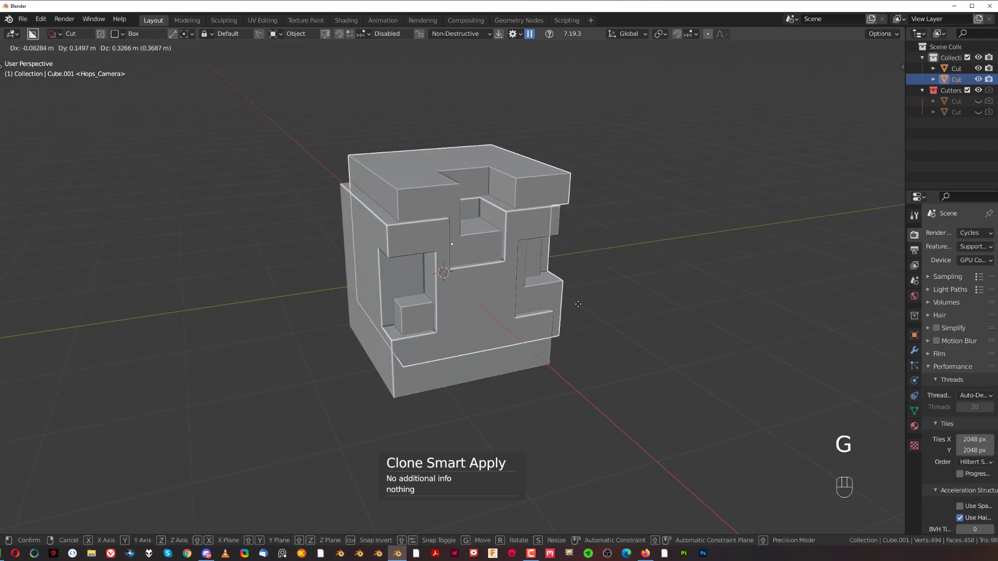
{"action": "right_click", "coordinate": [695, 210]}
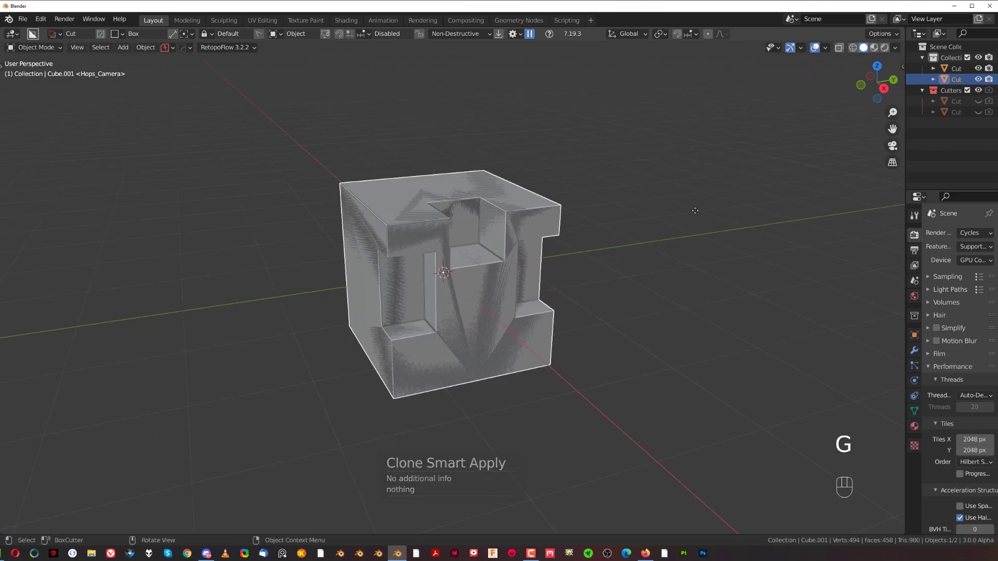
Isolate the applied clone, check it in HOps Helper and from several angles, and compare it with the overlapping original block.
{"action": "mouse_move", "coordinate": [451, 256]}
{"action": "middle_mouse_down"}
{"action": "mouse_move", "coordinate": [562, 233]}
{"action": "mouse_move", "coordinate": [458, 258]}
{"action": "mouse_move", "coordinate": [471, 202]}
{"action": "mouse_move", "coordinate": [514, 257]}
{"action": "mouse_move", "coordinate": [574, 226]}
{"action": "mouse_move", "coordinate": [541, 239]}
{"action": "mouse_move", "coordinate": [419, 227]}
{"action": "mouse_move", "coordinate": [490, 236]}
{"action": "middle_mouse_up"}
{"action": "key", "text": "KP_Divide"}
{"action": "key", "text": "ctrl+grave"}
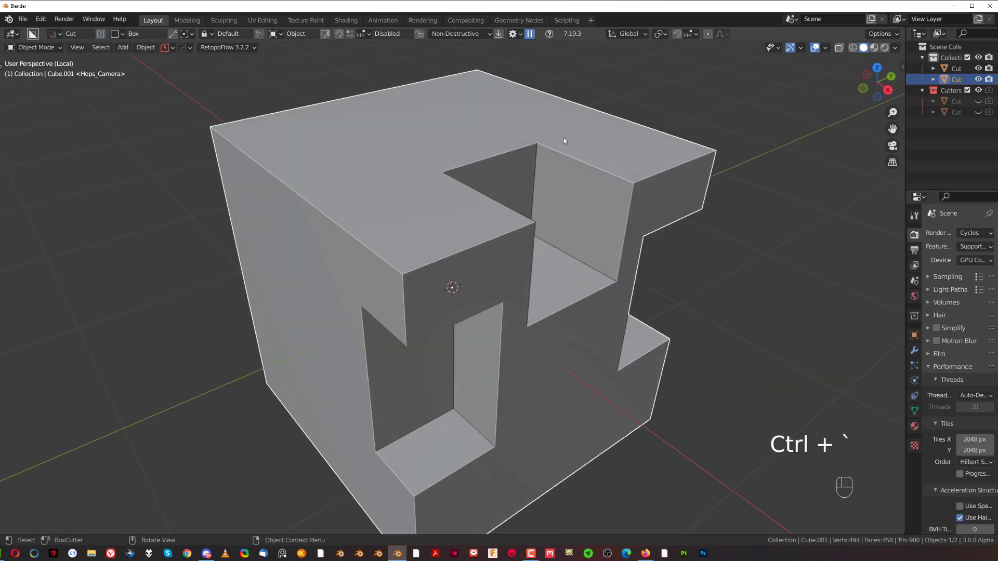
{"action": "scroll", "coordinate": [486, 411], "scroll_direction": "down", "scroll_amount": 3}
{"action": "mouse_move", "coordinate": [505, 305]}
{"action": "middle_mouse_down"}
{"action": "mouse_move", "coordinate": [368, 267]}
{"action": "mouse_move", "coordinate": [550, 296]}
{"action": "mouse_move", "coordinate": [556, 270]}
{"action": "mouse_move", "coordinate": [422, 241]}
{"action": "mouse_move", "coordinate": [398, 195]}
{"action": "middle_mouse_up"}
{"action": "key", "text": "slash"}
{"action": "key", "text": "slash"}
{"action": "key", "text": "slash"}
{"action": "scroll", "coordinate": [506, 255], "scroll_direction": "up", "scroll_amount": 3}
{"action": "scroll", "coordinate": [398, 194], "scroll_direction": "up", "scroll_amount": 2}
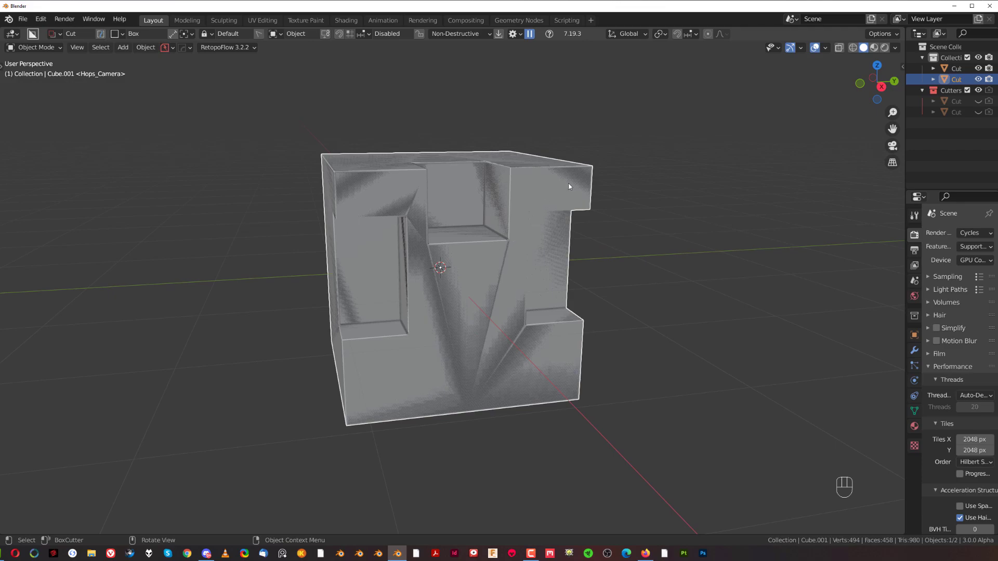
{"action": "middle_click_drag", "start_coordinate": [568, 186], "coordinate": [509, 250]}
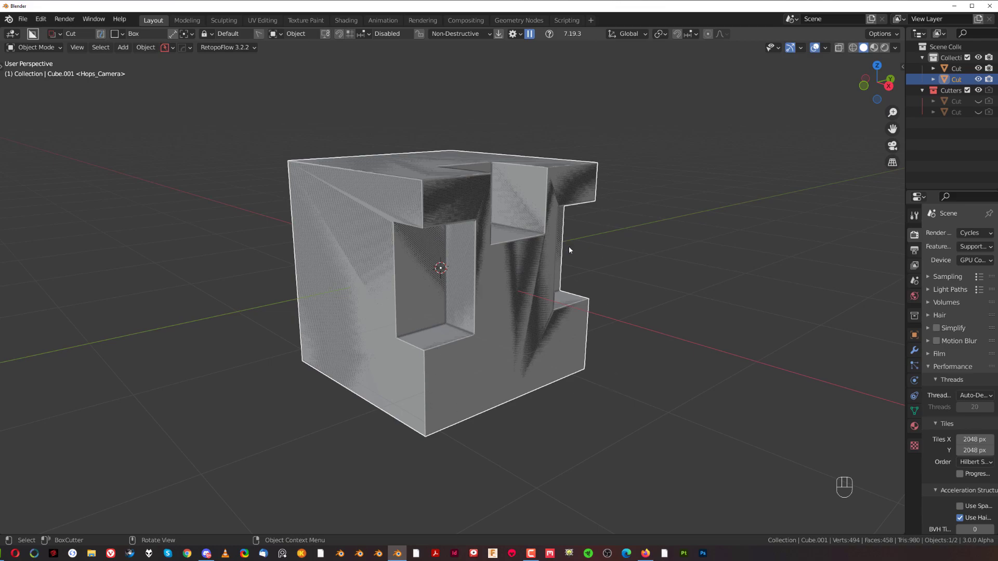
Select both halves of the clone's notched front face in Edit Mode and inset them together.
{"action": "key", "text": "Tab"}
{"action": "left_click", "coordinate": [498, 278]}
{"action": "left_click", "coordinate": [533, 281], "text": "shift"}
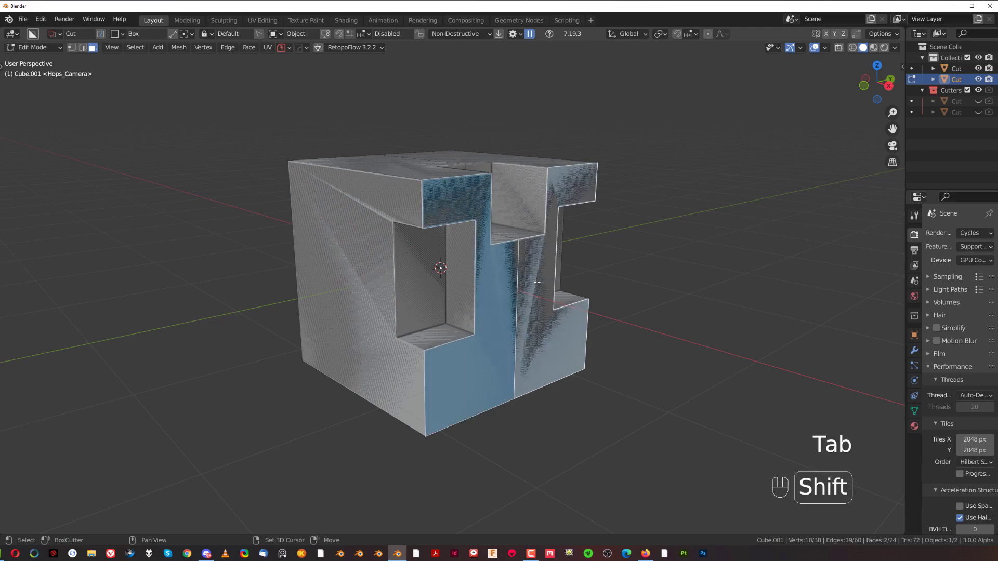
{"action": "middle_click_drag", "start_coordinate": [547, 276], "coordinate": [696, 297]}
{"action": "scroll", "coordinate": [531, 261], "scroll_direction": "up", "scroll_amount": 1}
{"action": "scroll", "coordinate": [463, 284], "scroll_direction": "up", "scroll_amount": 2}
{"action": "key", "text": "i"}
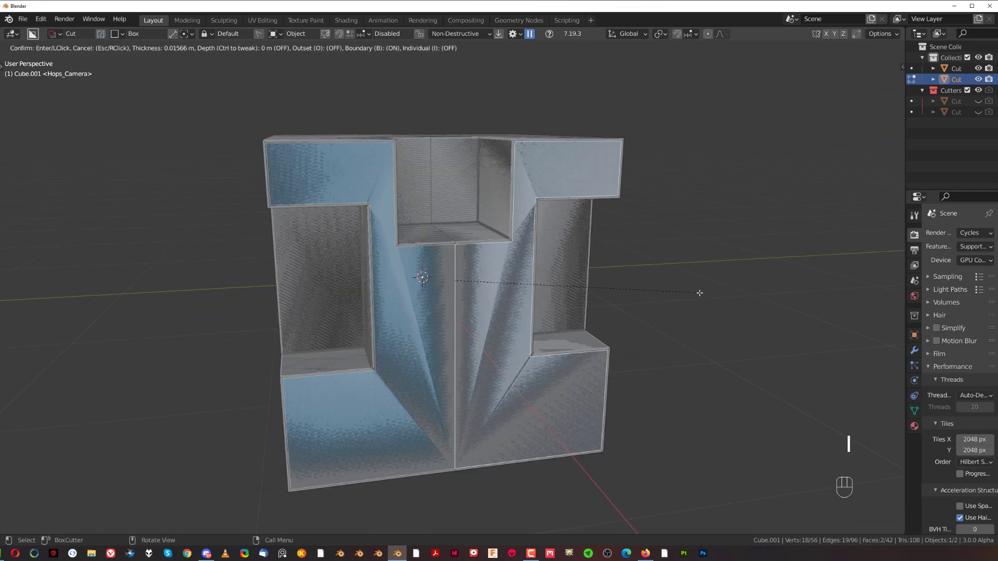
{"action": "left_click", "coordinate": [693, 296]}
Delete every face of the clone except the inset front faces and return to Object Mode.
{"action": "key", "text": "ctrl+i"}
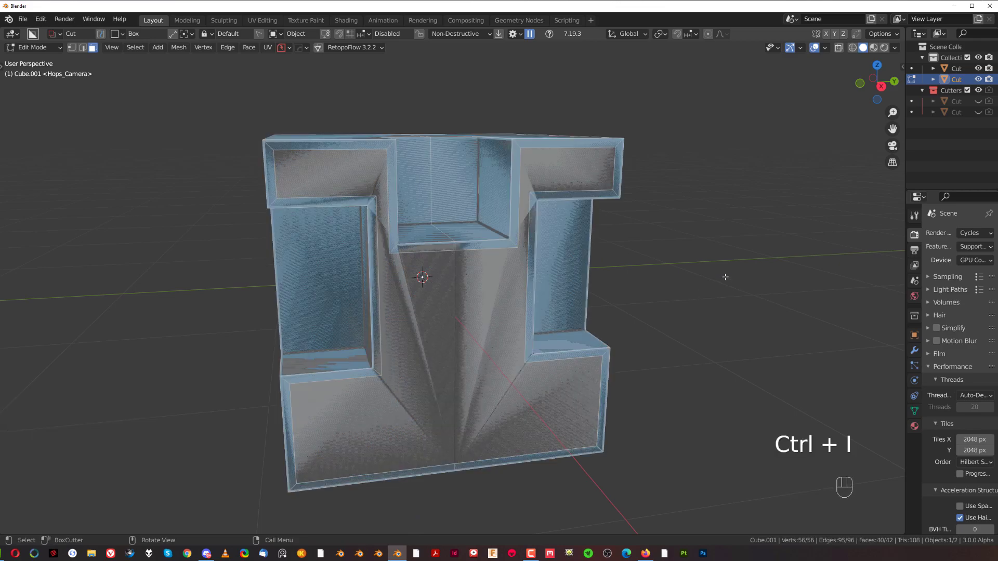
{"action": "key", "text": "x"}
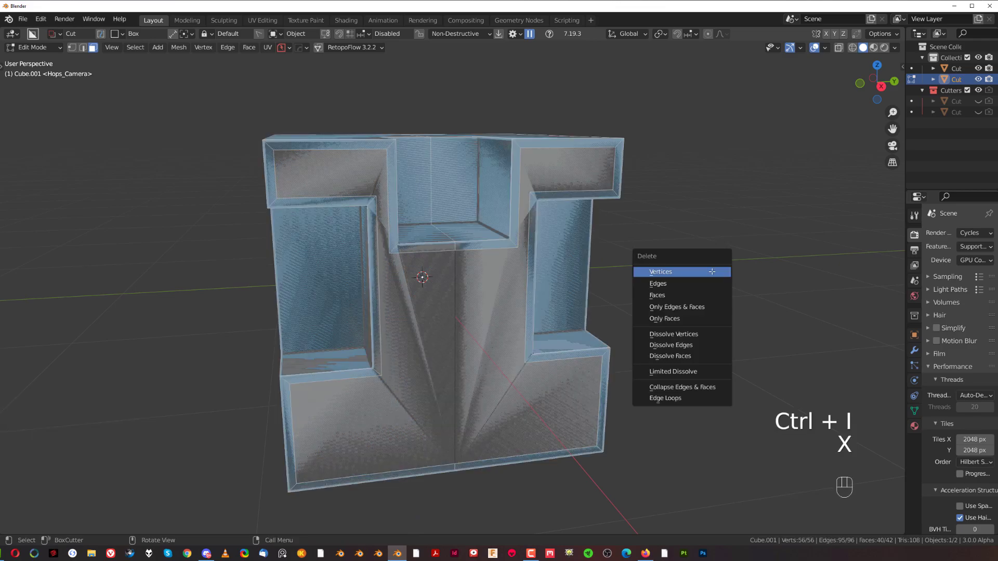
{"action": "left_click", "coordinate": [684, 295]}
{"action": "key", "text": "Tab"}
{"action": "middle_click_drag", "start_coordinate": [684, 295], "coordinate": [509, 277]}
{"action": "key", "text": "ctrl+shift+z"}
{"action": "key", "text": "ctrl+shift+x"}
{"action": "key", "text": "ctrl+shift+z"}
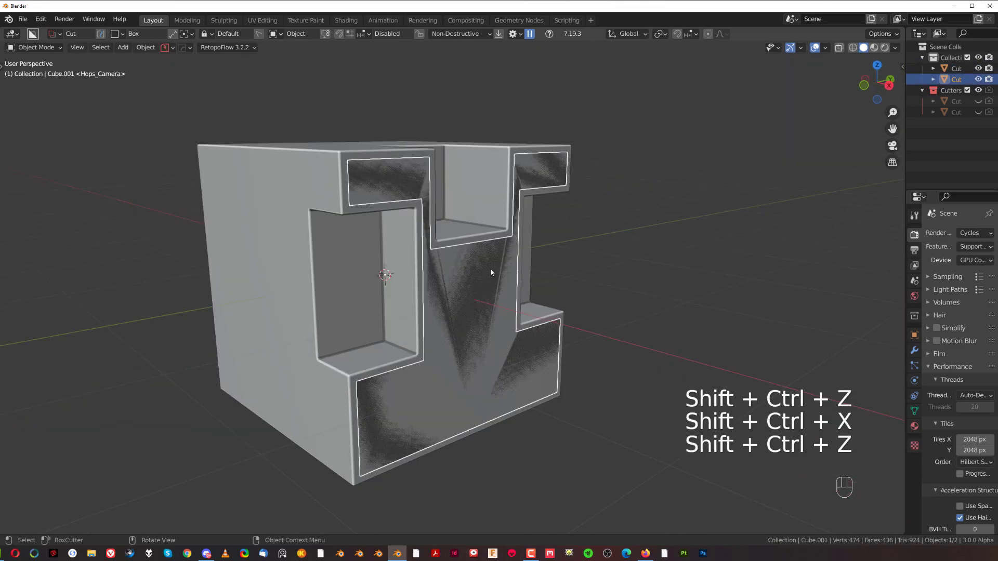
Add a HardOps Solidify modifier to the inset front panel and give it thickness through the block's front face.
{"action": "key", "text": "q"}
{"action": "mouse_move", "coordinate": [532, 236]}
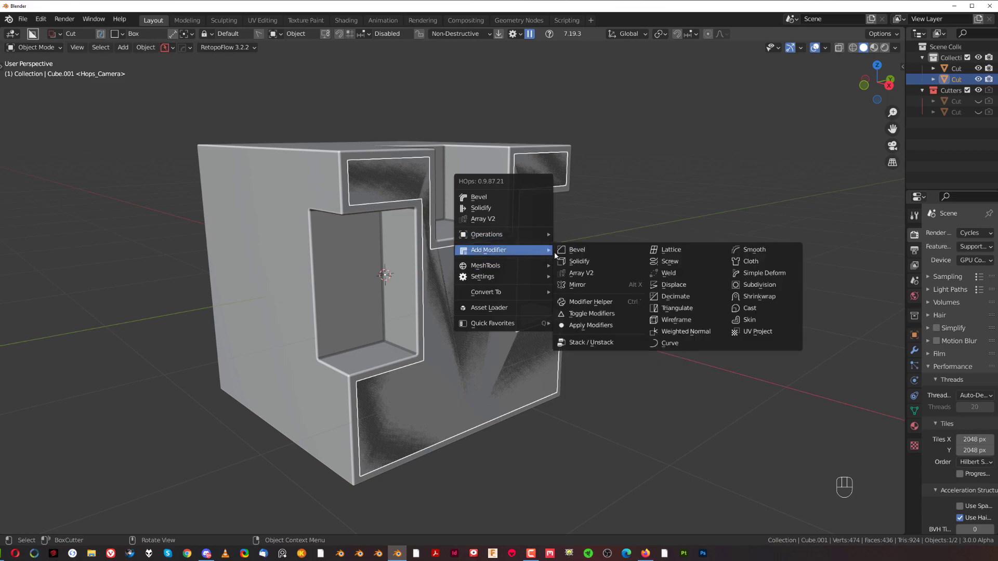
{"action": "left_click", "coordinate": [576, 268]}
{"action": "key", "text": "2"}
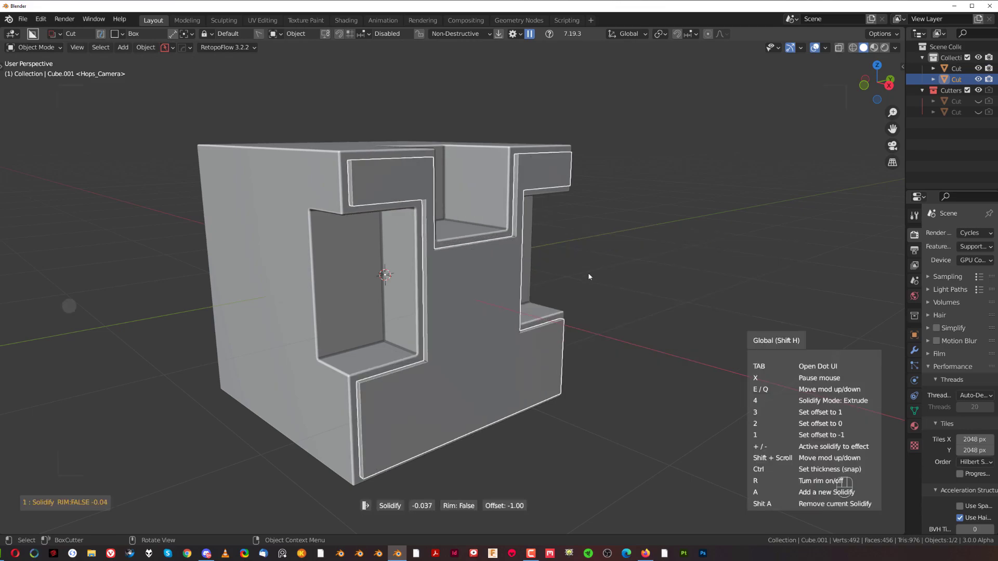
{"action": "left_click", "coordinate": [623, 287]}
Cut the solidified panel out of the block with a HardOps Difference boolean and hide the Cutters collection.
{"action": "left_click", "coordinate": [333, 164], "text": "shift"}
{"action": "key", "text": "q"}
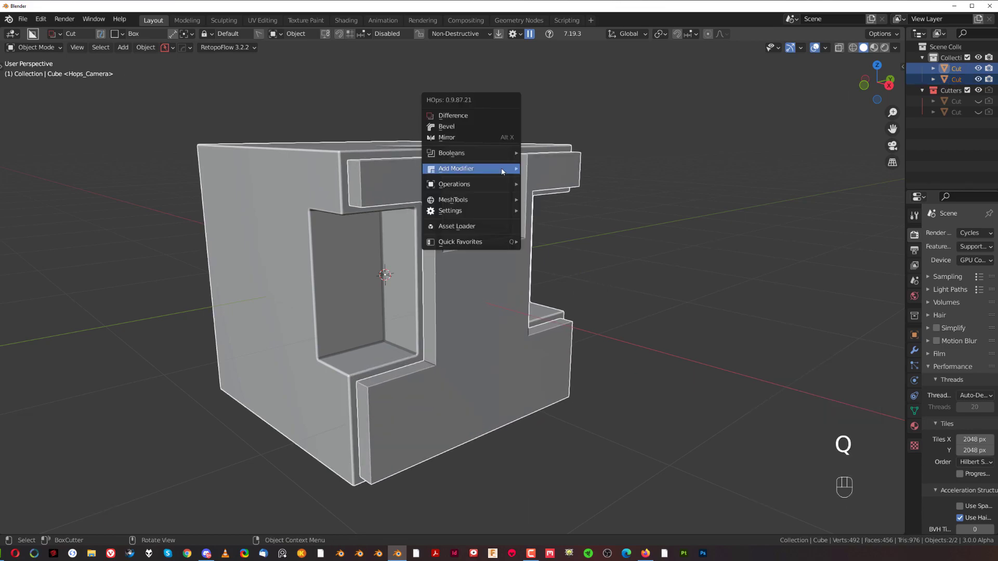
{"action": "left_click", "coordinate": [485, 117]}
{"action": "key", "text": "shift+2"}
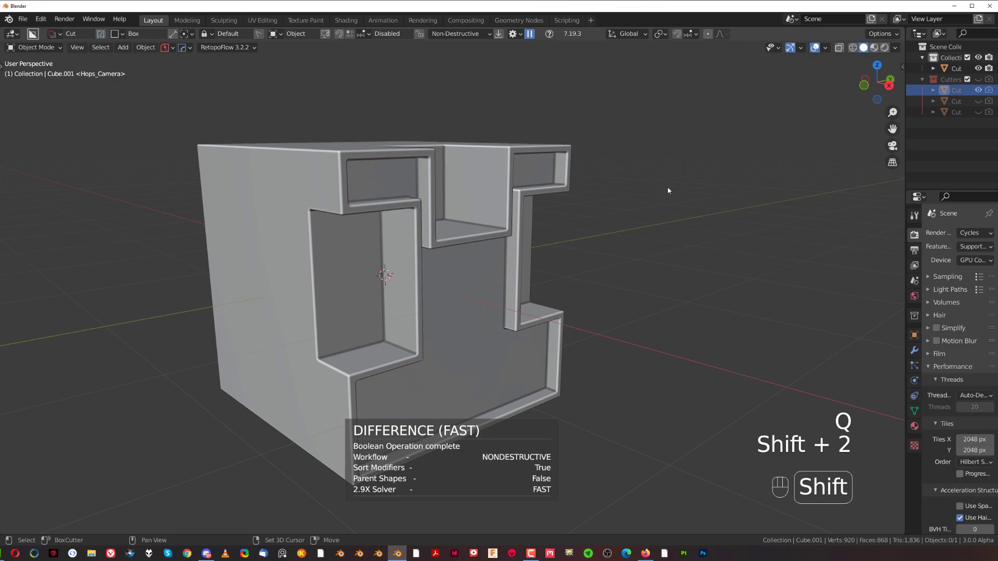
Extract the block's uncut back face as a new object with Curve/Extract and isolate that piece in Edit Mode.
{"action": "middle_click_drag", "start_coordinate": [669, 187], "coordinate": [512, 274]}
{"action": "middle_click_drag", "start_coordinate": [512, 274], "coordinate": [632, 271], "text": "shift"}
{"action": "scroll", "coordinate": [575, 245], "scroll_direction": "up", "scroll_amount": 3}
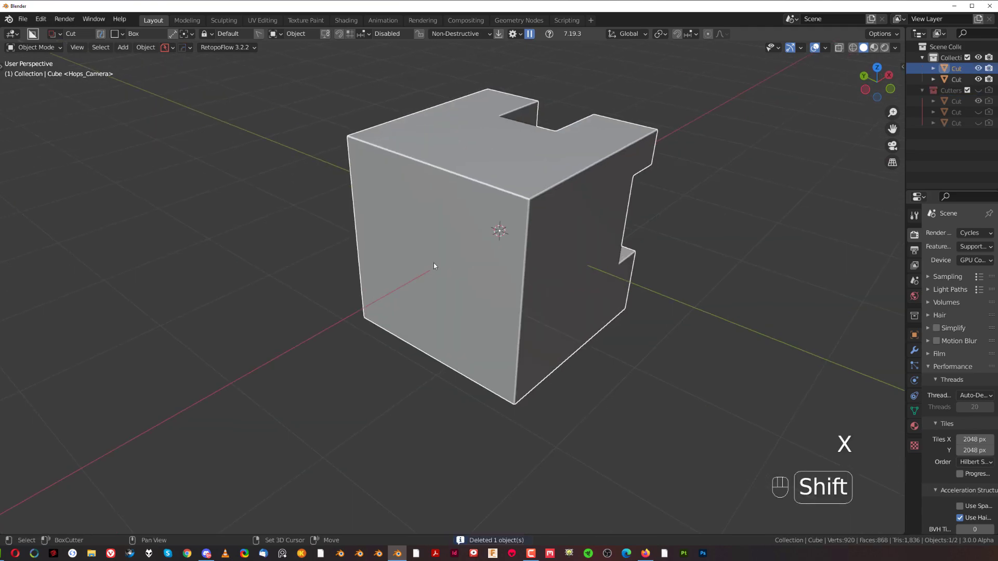
{"action": "key", "text": "Tab"}
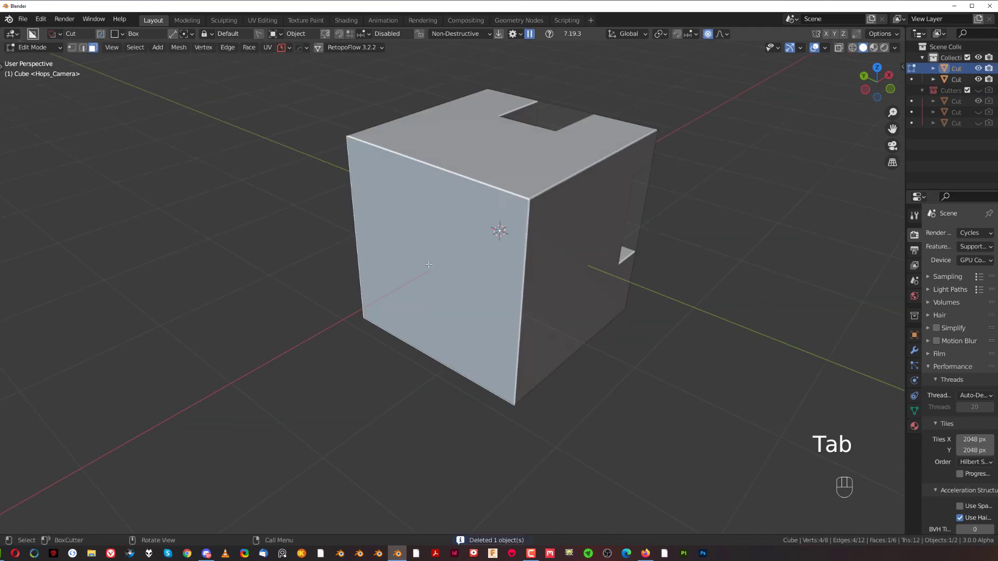
{"action": "scroll", "coordinate": [473, 306], "scroll_direction": "down", "scroll_amount": 5}
{"action": "key", "text": "q"}
{"action": "mouse_move", "coordinate": [476, 306]}
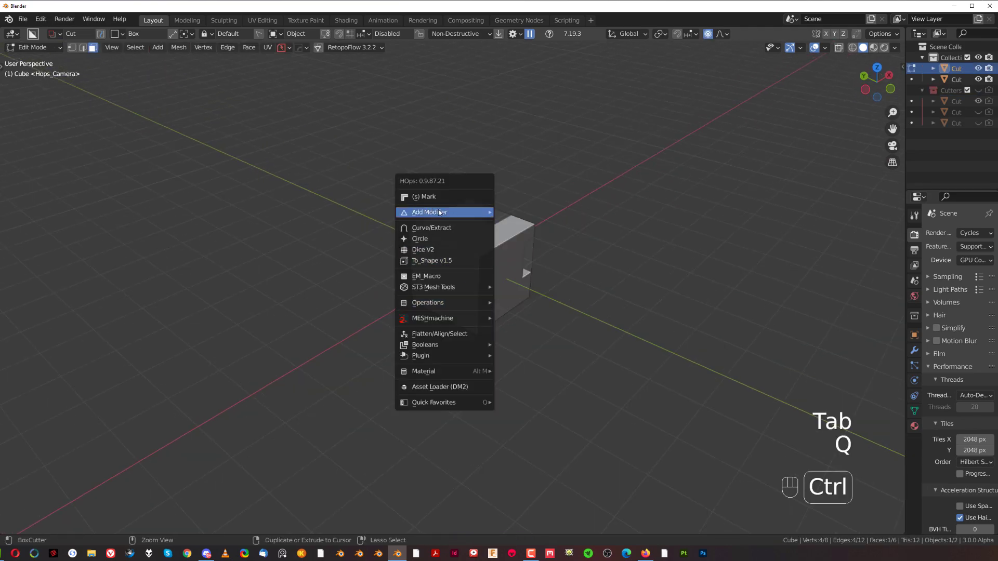
{"action": "left_click", "coordinate": [450, 229], "text": "ctrl"}
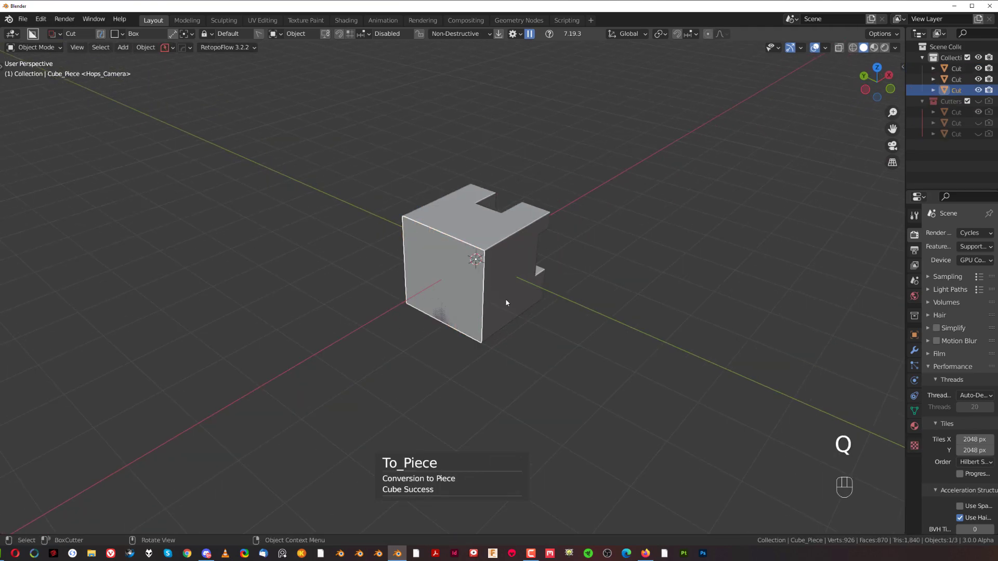
{"action": "key", "text": "slash"}
{"action": "key", "text": "Tab"}
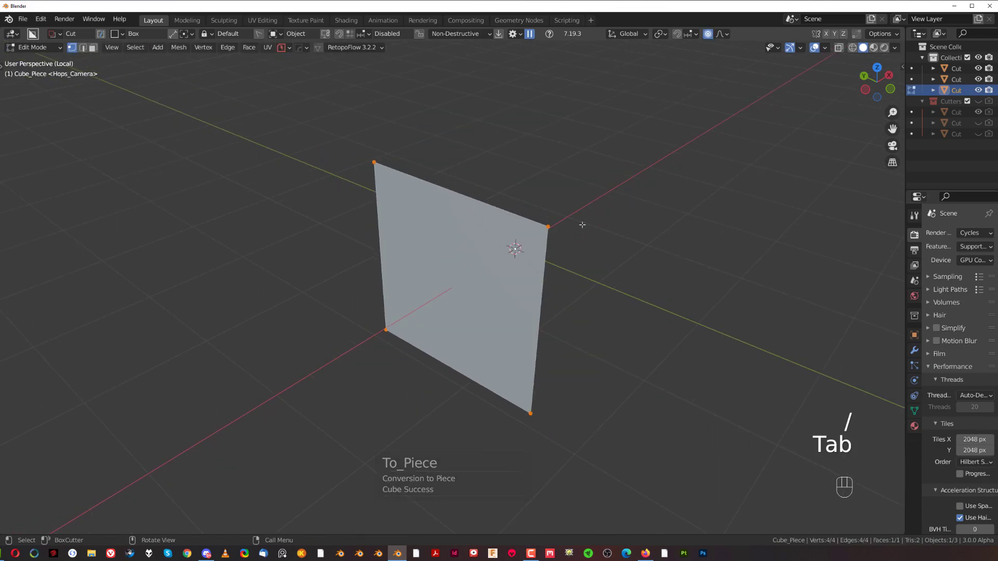
Try a vertex bevel on the corners of the isolated piece and undo it.
{"action": "key", "text": "ctrl+shift+b"}
{"action": "left_click", "coordinate": [586, 248], "text": "ctrl+shift"}
{"action": "key", "text": "ctrl+z"}
{"action": "key", "text": "ctrl+z"}
Round the piece's four corners with a HardOps vertex-group bevel of 23 segments and return to Object Mode.
{"action": "key", "text": "q"}
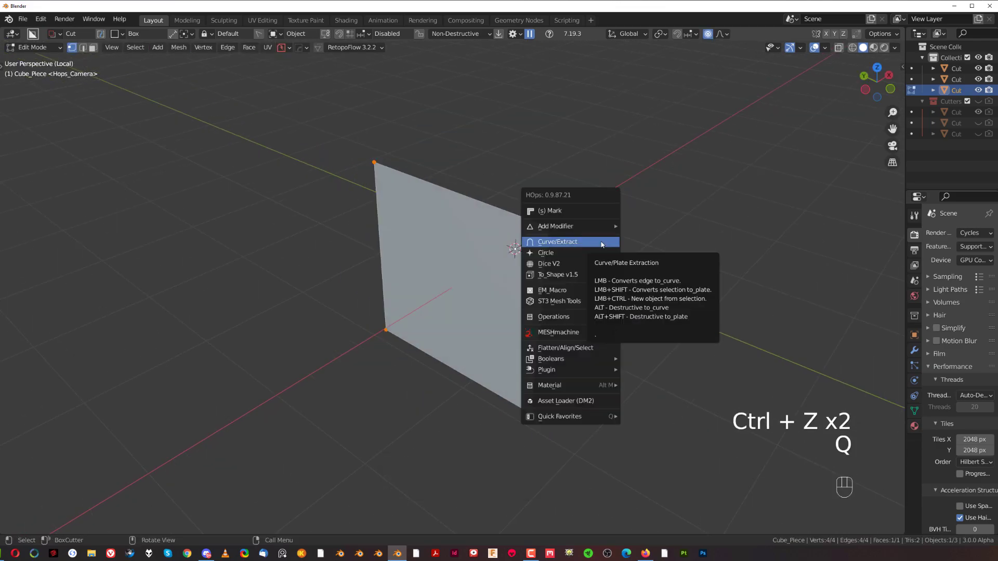
{"action": "left_click", "coordinate": [601, 210], "text": "ctrl"}
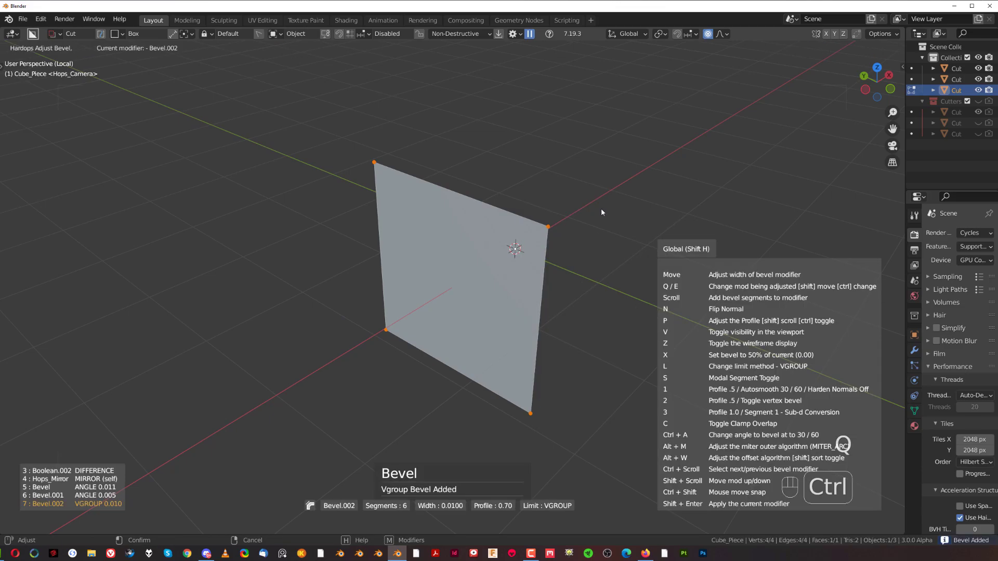
{"action": "scroll", "coordinate": [536, 213], "scroll_direction": "up", "scroll_amount": 17}
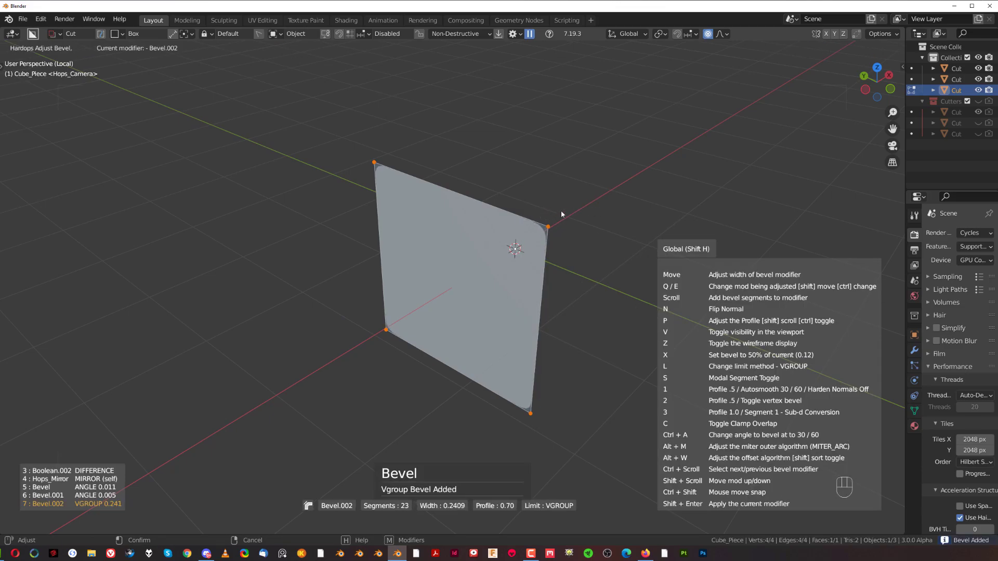
{"action": "left_click", "coordinate": [532, 216]}
{"action": "mouse_move", "coordinate": [546, 247]}
{"action": "middle_mouse_down"}
{"action": "mouse_move", "coordinate": [610, 181]}
{"action": "mouse_move", "coordinate": [557, 241]}
{"action": "middle_mouse_up"}
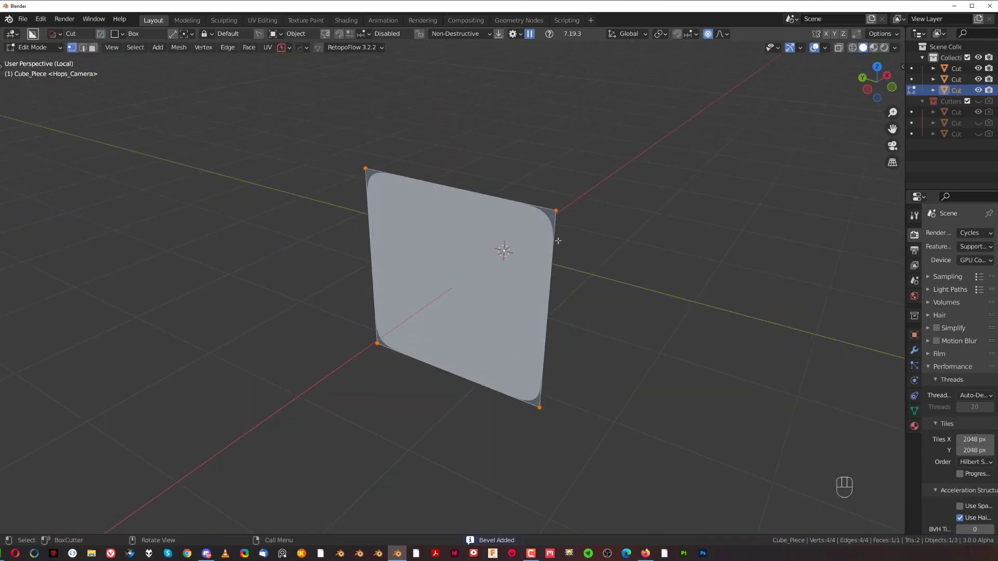
{"action": "key", "text": "Tab"}
{"action": "middle_click_drag", "start_coordinate": [553, 196], "coordinate": [537, 207]}
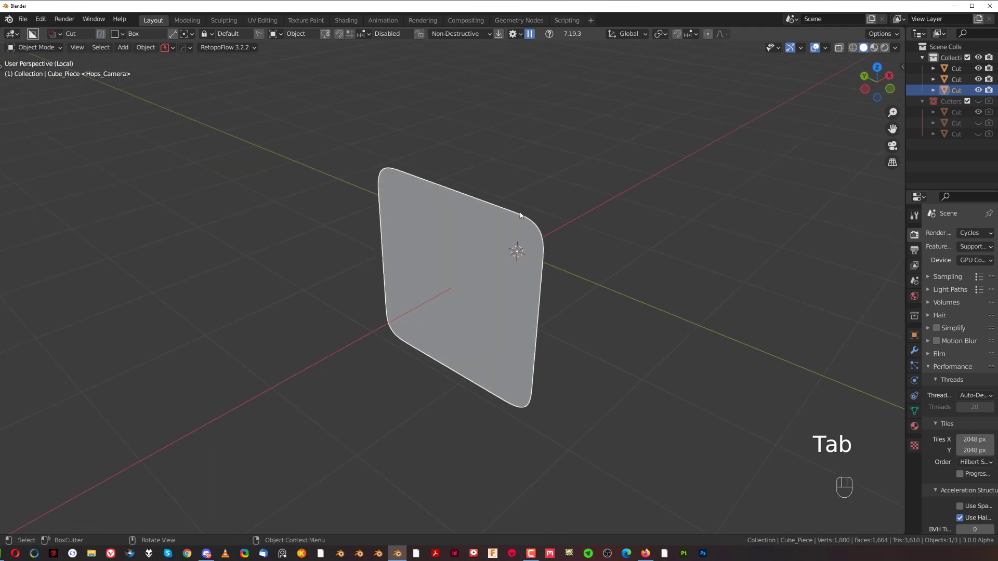
Convert the rounded plate to a curve with Smart Apply and give it a smooth tube width of about 0.117.
{"action": "key", "text": "q"}
{"action": "mouse_move", "coordinate": [519, 250]}
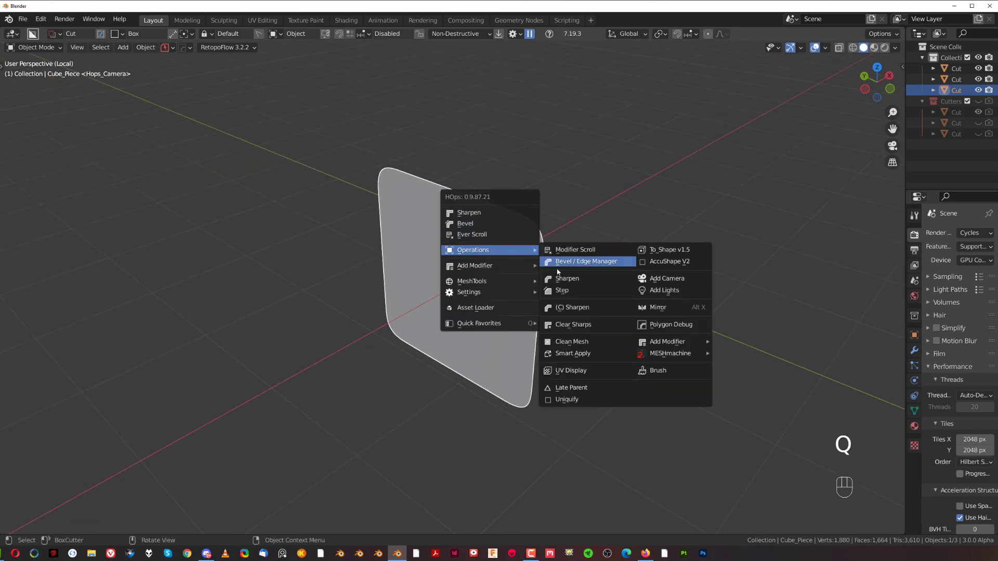
{"action": "left_click", "coordinate": [583, 353]}
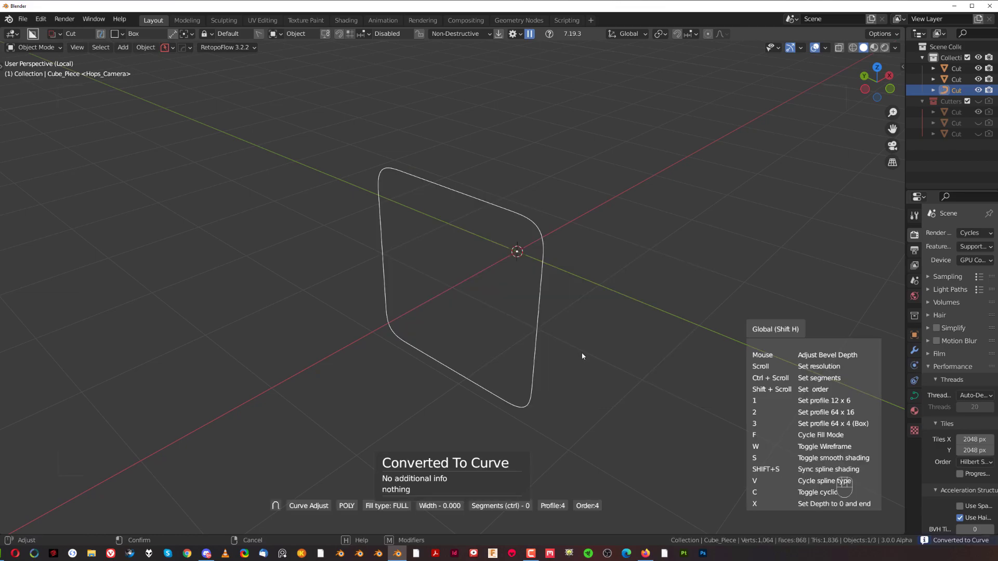
{"action": "scroll", "coordinate": [564, 353], "scroll_direction": "up", "scroll_amount": 3}
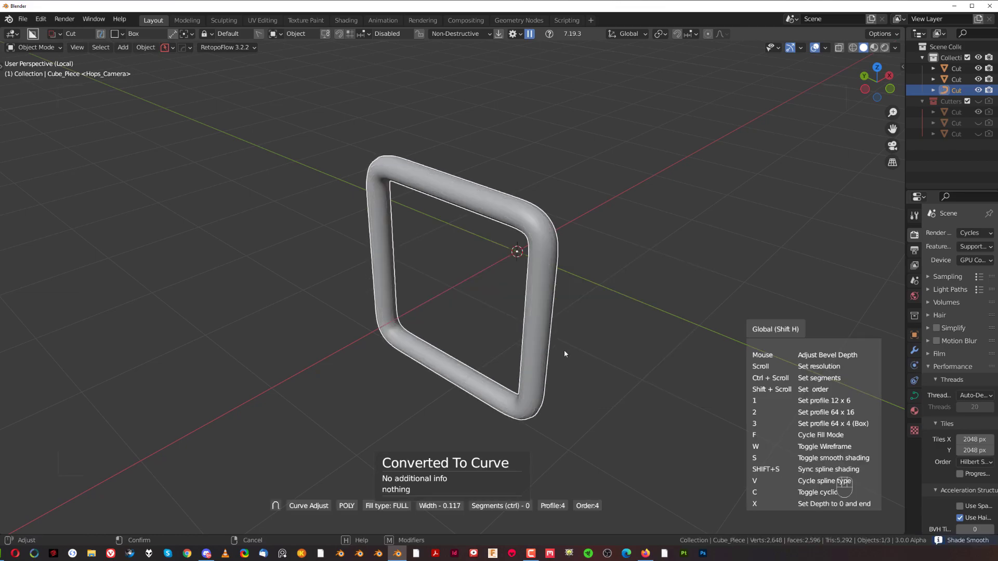
{"action": "left_click", "coordinate": [565, 353]}
{"action": "middle_click_drag", "start_coordinate": [524, 344], "coordinate": [474, 331]}
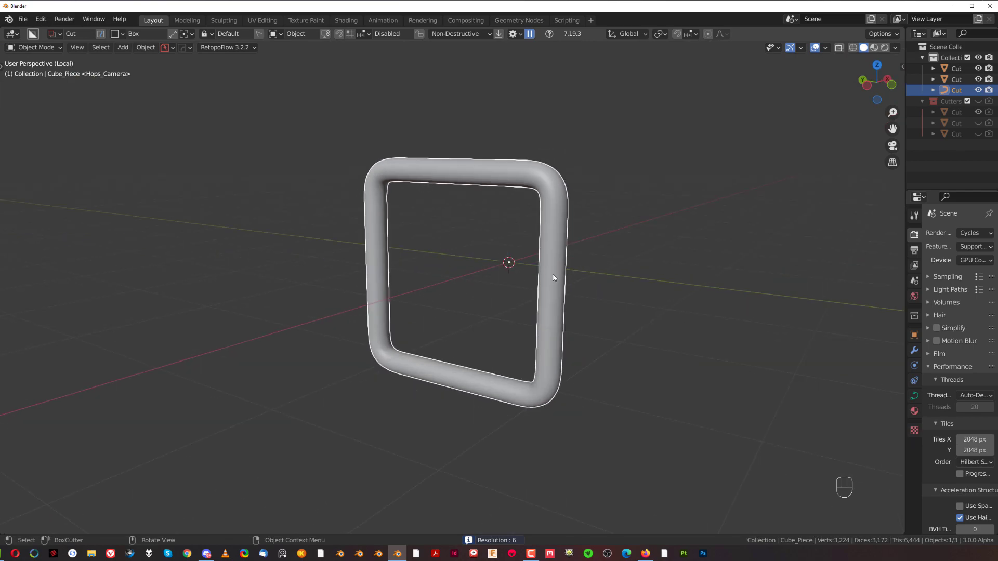
Undo the plate's conversion to a tube curve and return to Object Mode.
{"action": "key", "text": "ctrl+z"}
{"action": "key", "text": "ctrl+z"}
{"action": "key", "text": "ctrl+z"}
{"action": "key", "text": "Tab"}
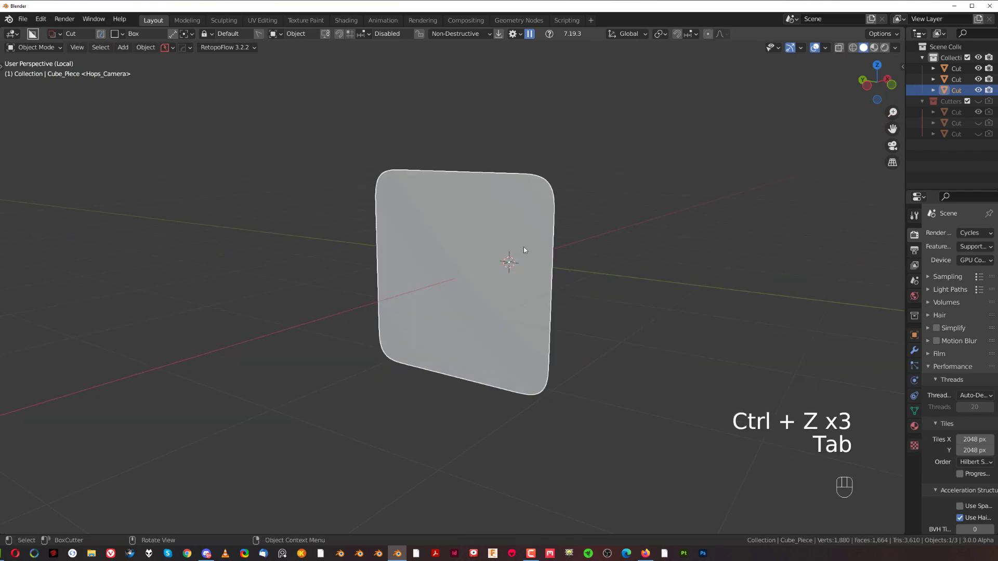
Extract a separate curve frame from the rounded plate with width 0.12, smooth shading and the 12 x 6 profile.
{"action": "key", "text": "q"}
{"action": "mouse_move", "coordinate": [540, 283]}
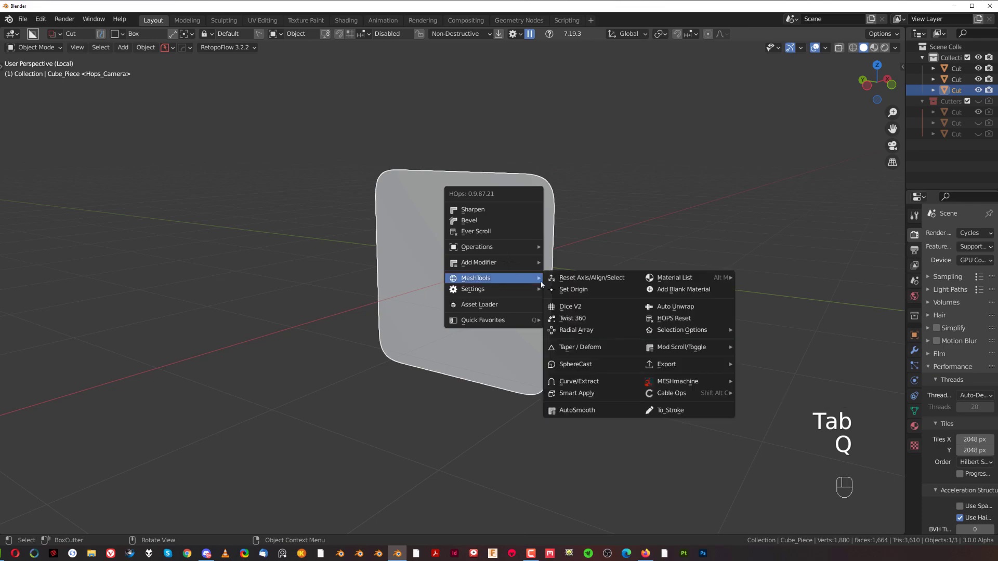
{"action": "left_click", "coordinate": [583, 382]}
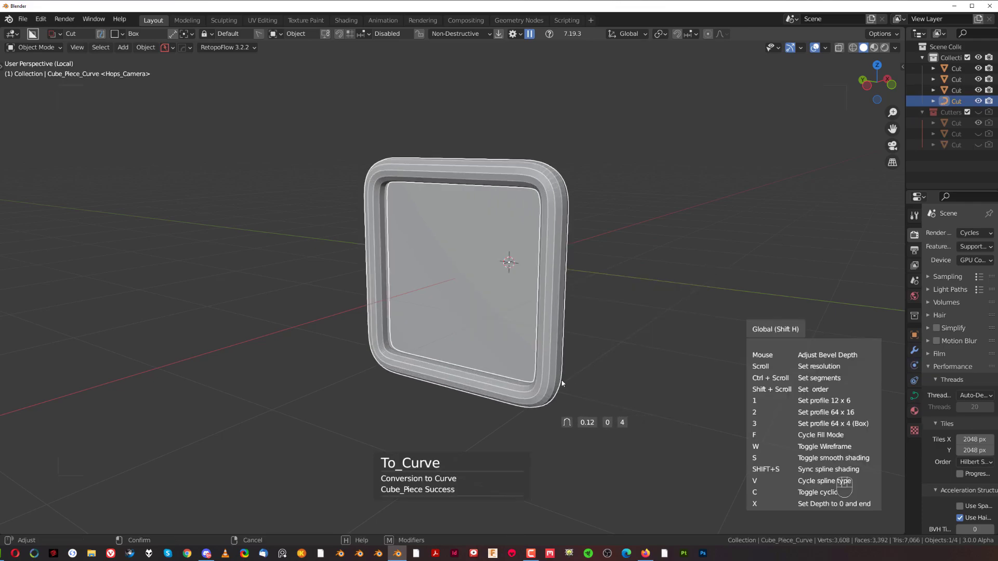
{"action": "key", "text": "s"}
{"action": "key", "text": "1"}
{"action": "left_click", "coordinate": [561, 383]}
{"action": "mouse_move", "coordinate": [501, 329]}
{"action": "middle_mouse_down"}
{"action": "mouse_move", "coordinate": [545, 321]}
{"action": "mouse_move", "coordinate": [426, 180]}
{"action": "middle_mouse_up"}
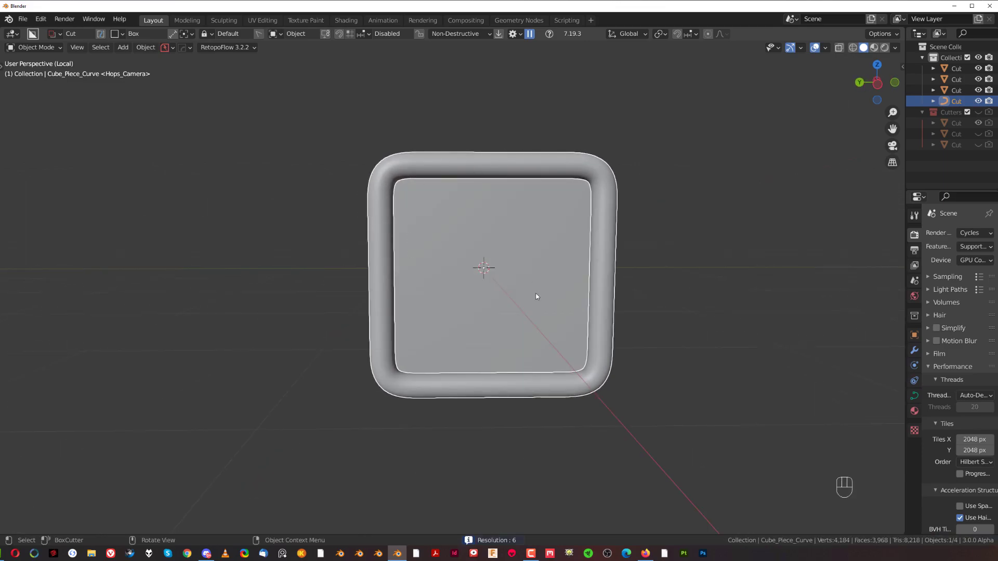
Undo the tube thickness of the curve frame extracted from the rounded plate.
{"action": "middle_click_drag", "start_coordinate": [556, 314], "coordinate": [509, 317]}
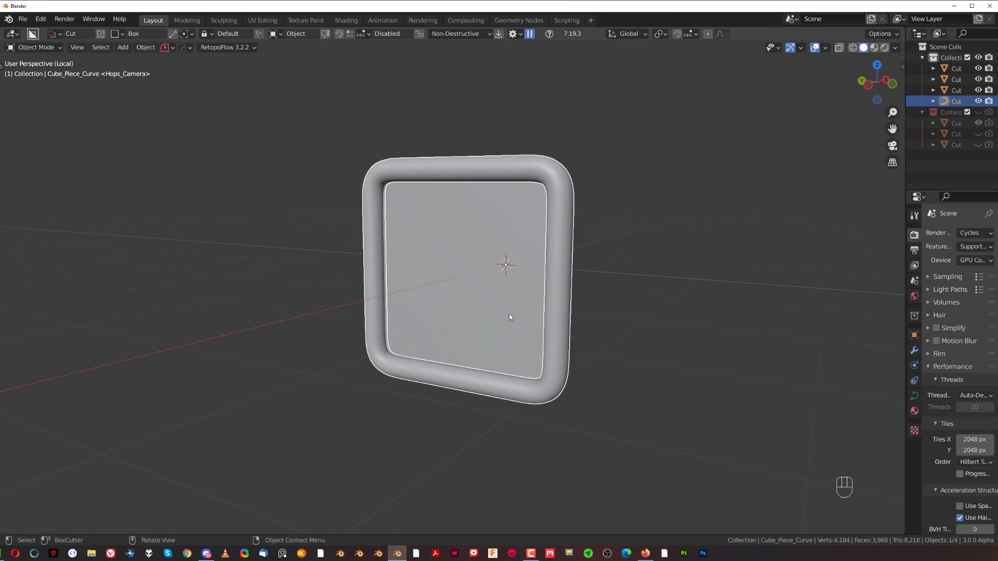
{"action": "middle_click_drag", "start_coordinate": [521, 274], "coordinate": [543, 279]}
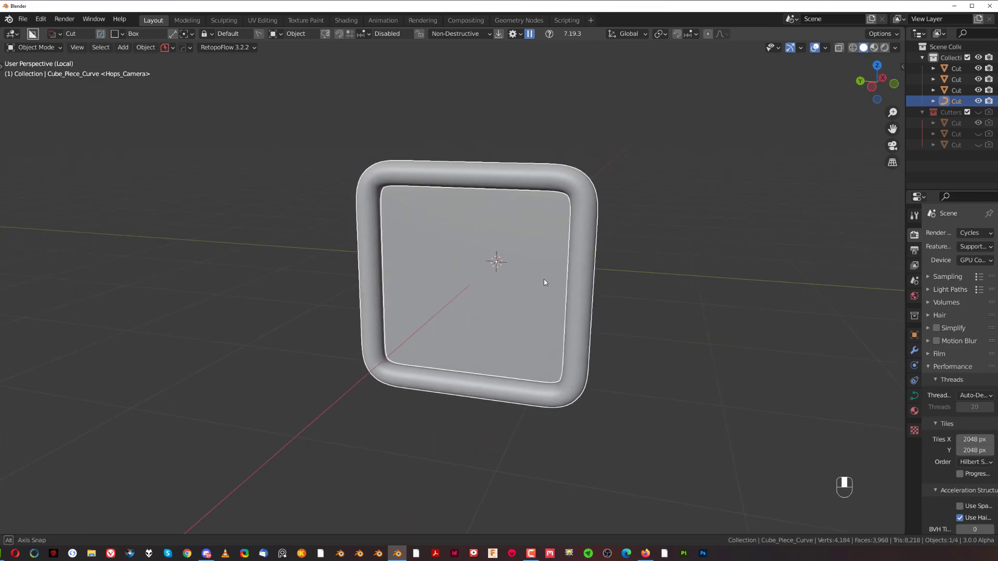
{"action": "key", "text": "ctrl+z"}
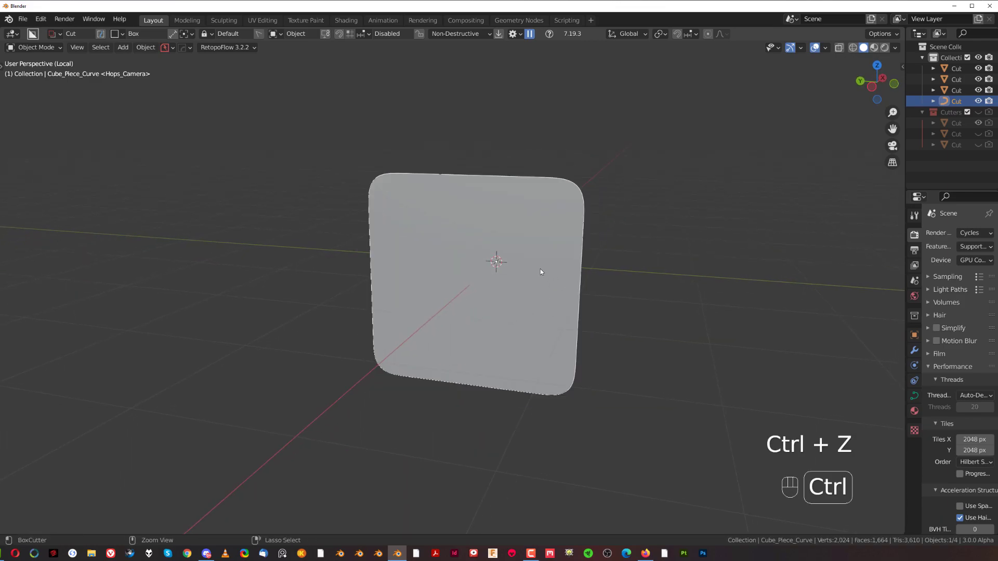
Delete the plate and the leftover curve outline, and leave local view.
{"action": "key", "text": "x"}
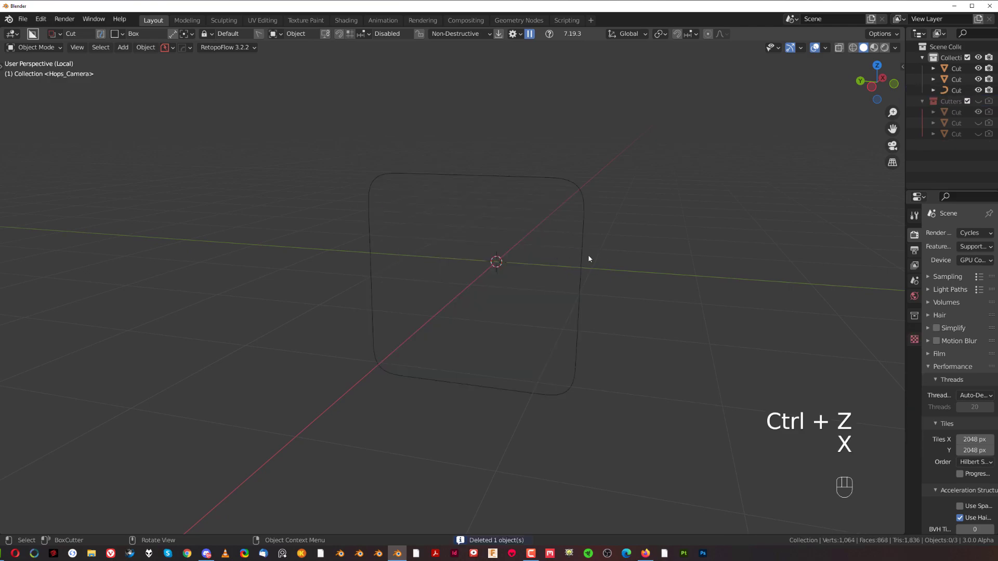
{"action": "left_click", "coordinate": [585, 254]}
{"action": "key", "text": "x"}
{"action": "key", "text": "slash"}
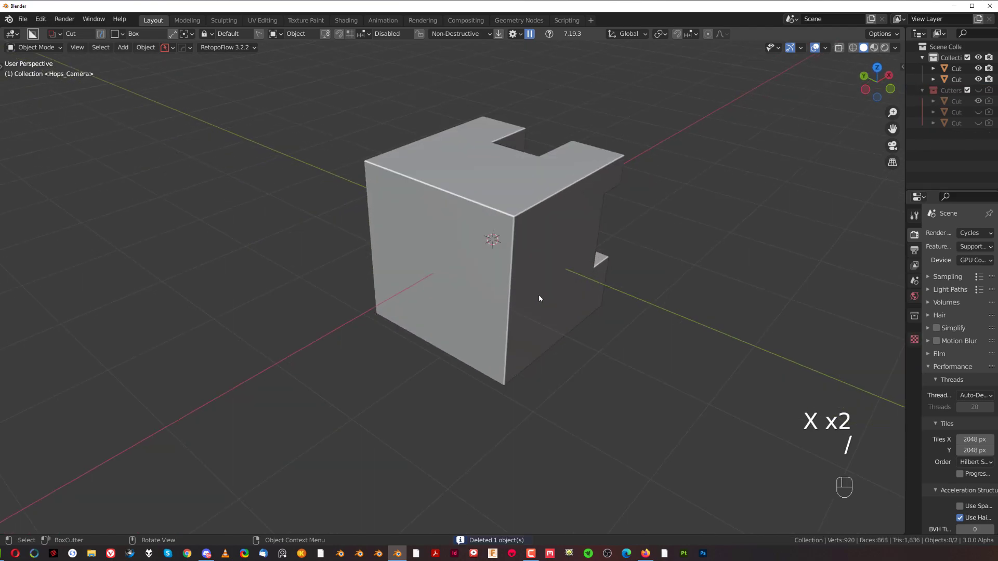
Add a further bevel to the notched cube with HardOps Bevel, halving the width to 0.003.
{"action": "middle_click_drag", "start_coordinate": [536, 283], "coordinate": [513, 280]}
{"action": "scroll", "coordinate": [474, 261], "scroll_direction": "down", "scroll_amount": 3}
{"action": "scroll", "coordinate": [513, 280], "scroll_direction": "up", "scroll_amount": 1}
{"action": "left_click", "coordinate": [453, 262]}
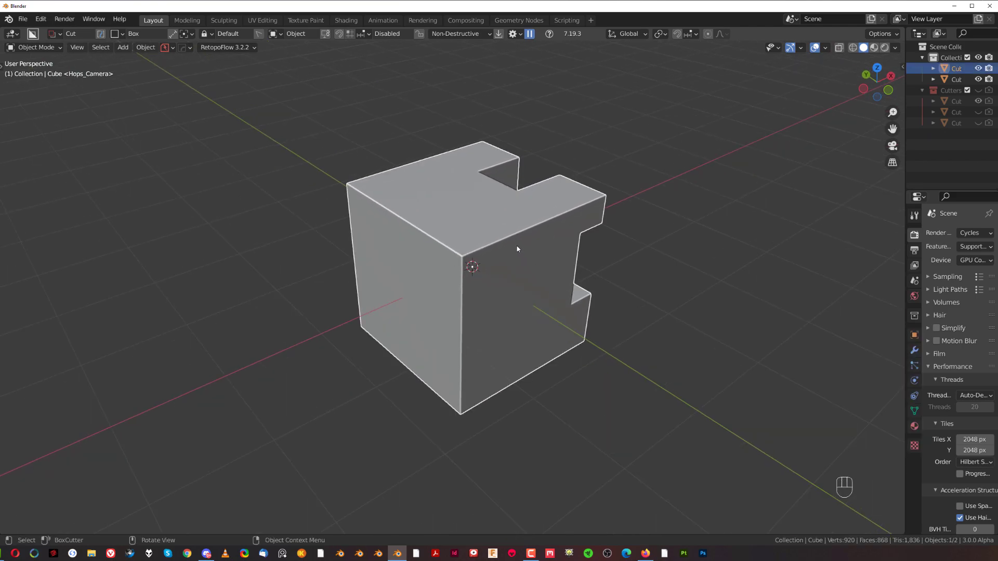
{"action": "scroll", "coordinate": [506, 220], "scroll_direction": "up", "scroll_amount": 3}
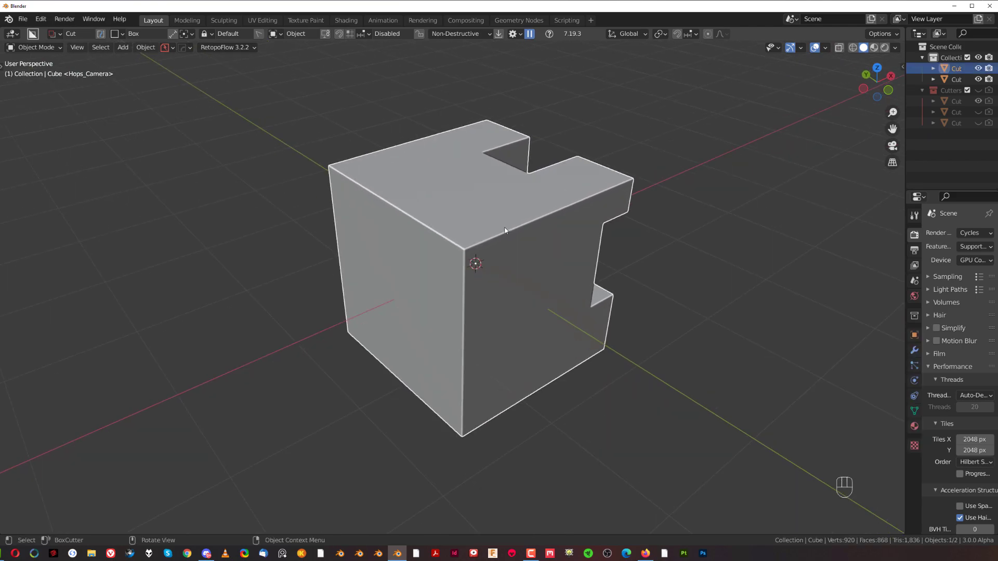
{"action": "middle_click_drag", "start_coordinate": [503, 237], "coordinate": [484, 241], "text": "shift"}
{"action": "scroll", "coordinate": [489, 236], "scroll_direction": "down", "scroll_amount": 1}
{"action": "key", "text": "q"}
{"action": "mouse_move", "coordinate": [507, 209]}
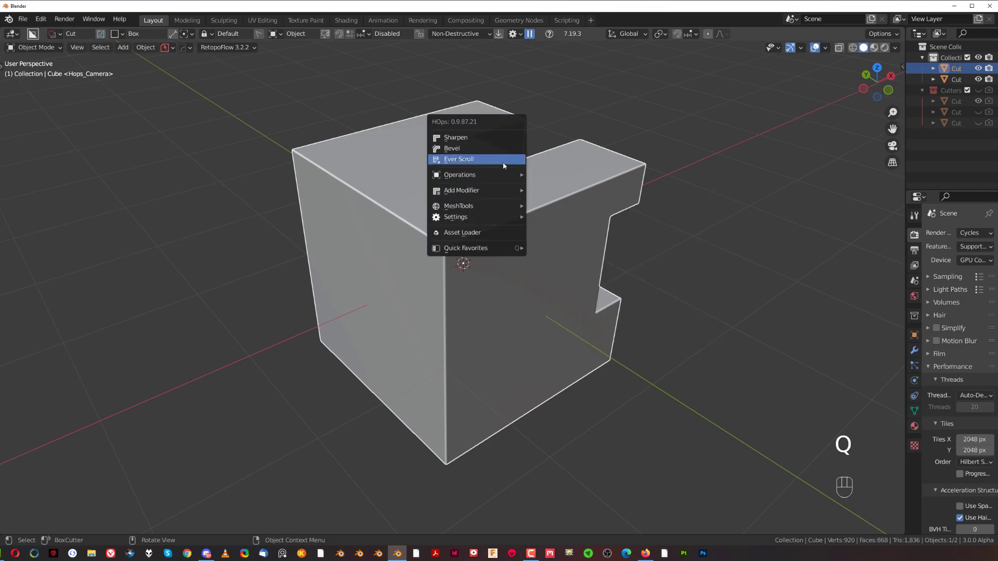
{"action": "left_click", "coordinate": [503, 150], "text": "ctrl+shift"}
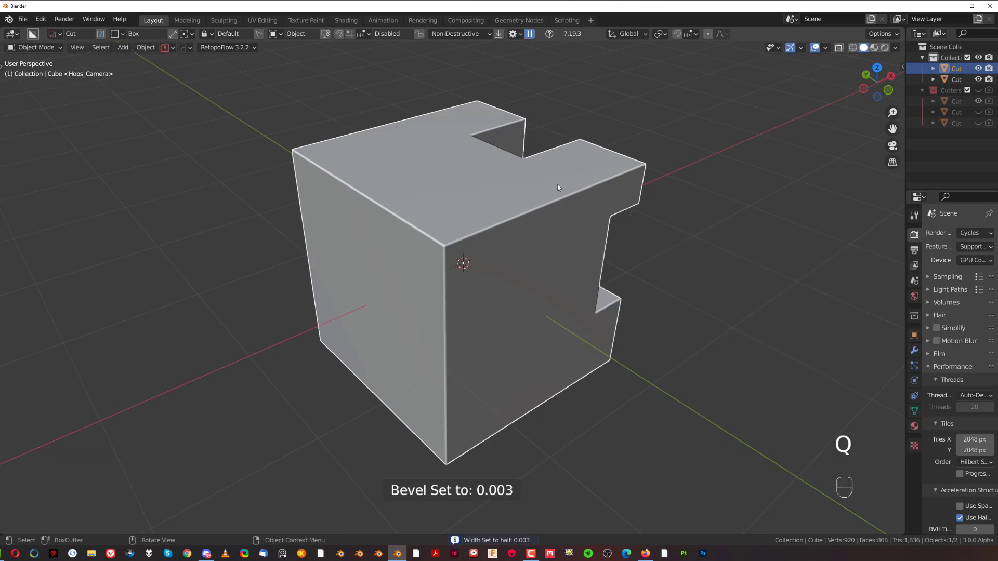
Check the cube's modifier stack, and run Smart Apply's non-destructive Step to add a bevel at 50% of the previous one.
{"action": "key", "text": "ctrl+grave"}
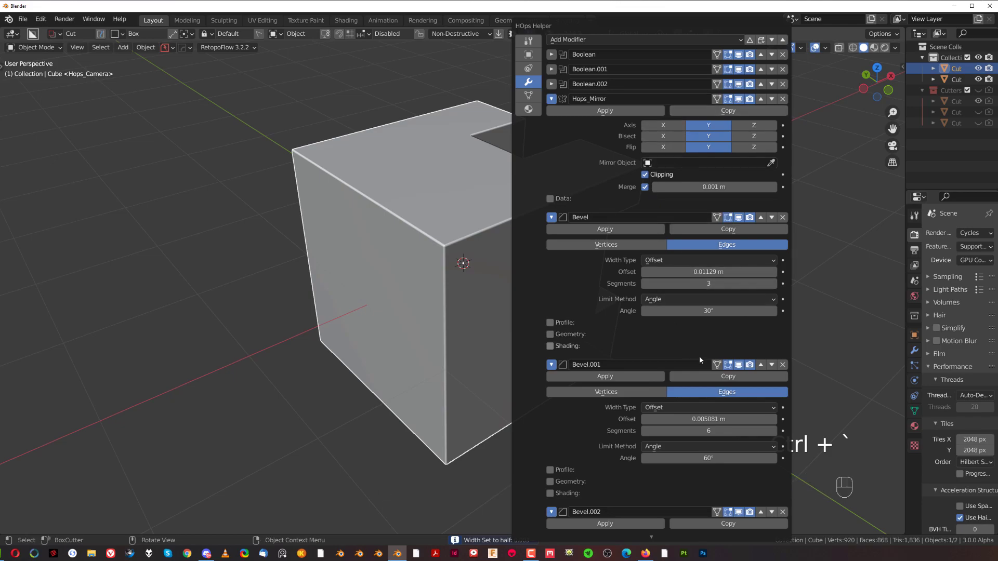
{"action": "scroll", "coordinate": [581, 292], "scroll_direction": "down", "scroll_amount": 2}
{"action": "middle_click_drag", "start_coordinate": [559, 289], "coordinate": [557, 332], "text": "shift"}
{"action": "scroll", "coordinate": [557, 332], "scroll_direction": "up", "scroll_amount": 3}
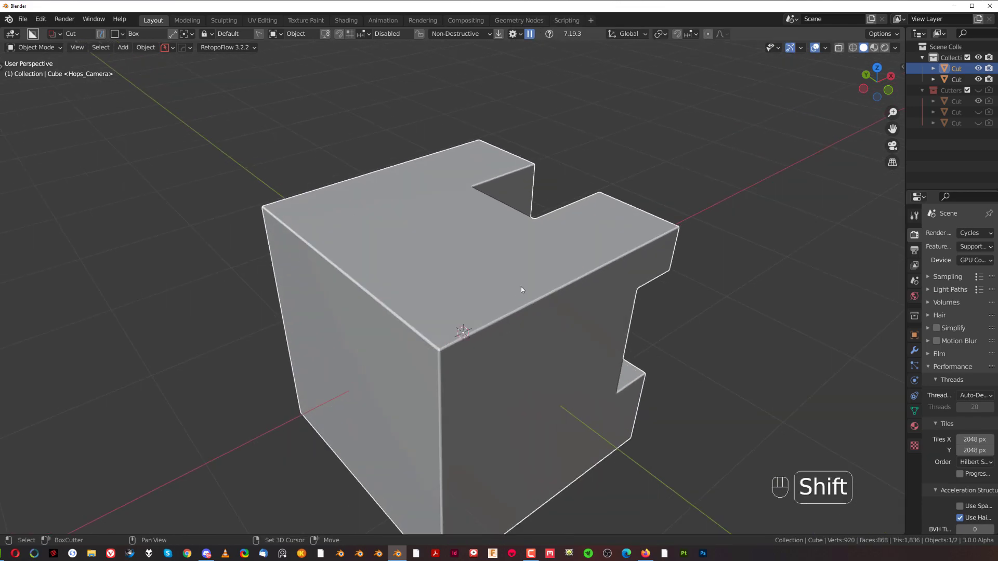
{"action": "middle_click_drag", "start_coordinate": [521, 286], "coordinate": [531, 249], "text": "shift"}
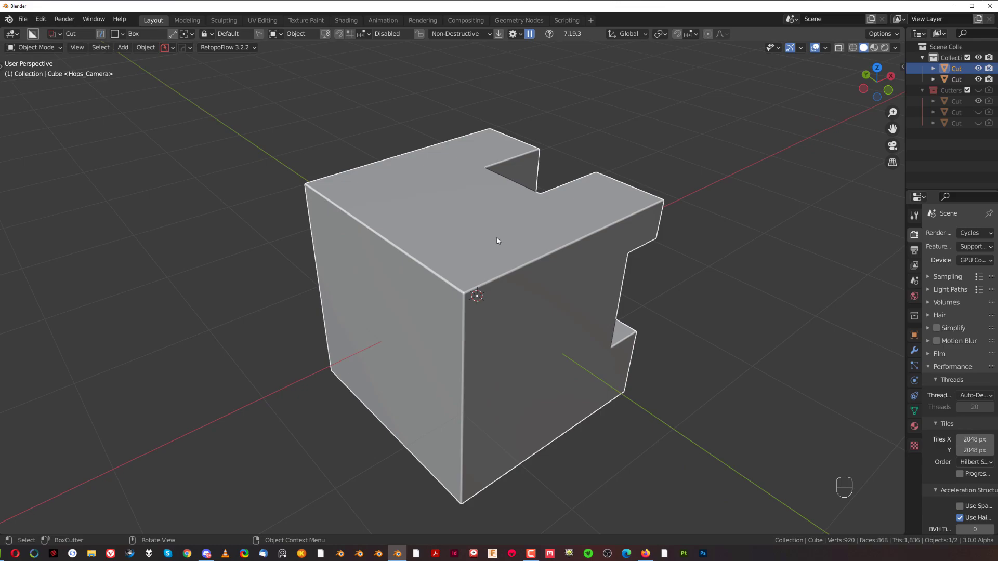
{"action": "key", "text": "q"}
{"action": "mouse_move", "coordinate": [489, 264]}
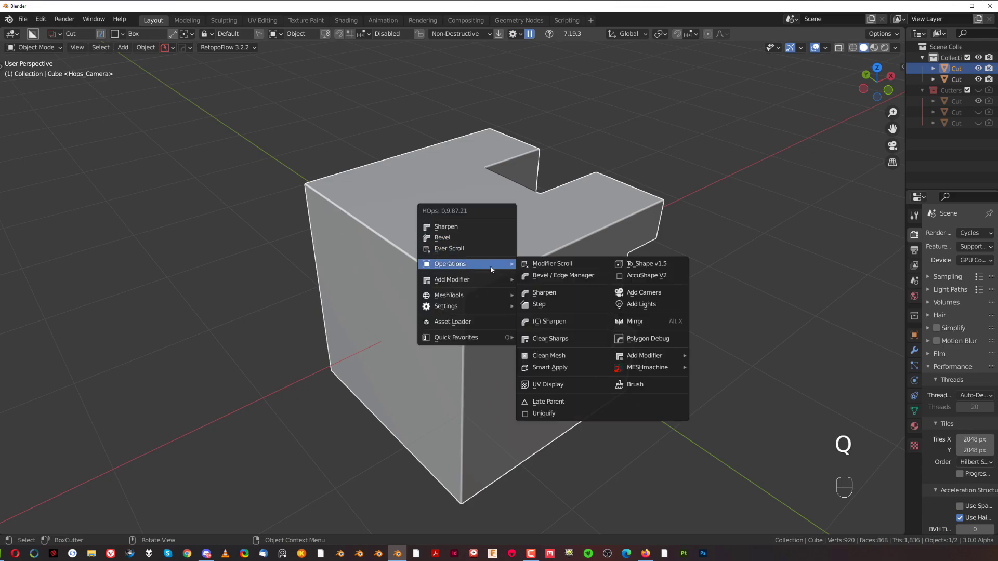
{"action": "left_click", "coordinate": [570, 367], "text": "alt"}
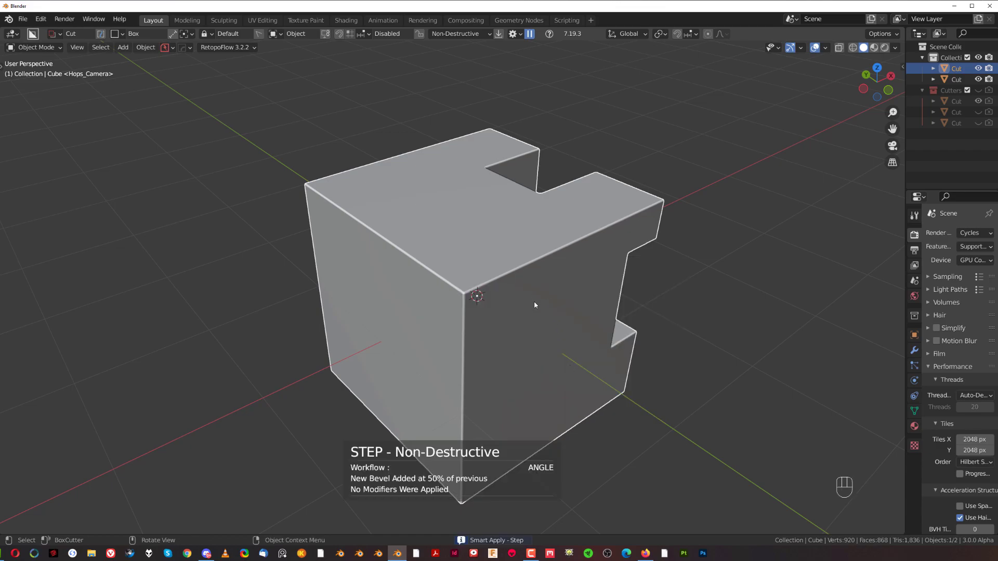
Cut a box-shaped notch into the cube's top edge with BoxCutter.
{"action": "middle_click_drag", "start_coordinate": [534, 302], "coordinate": [525, 279], "text": "shift"}
{"action": "left_click_drag", "start_coordinate": [512, 233], "coordinate": [529, 273]}
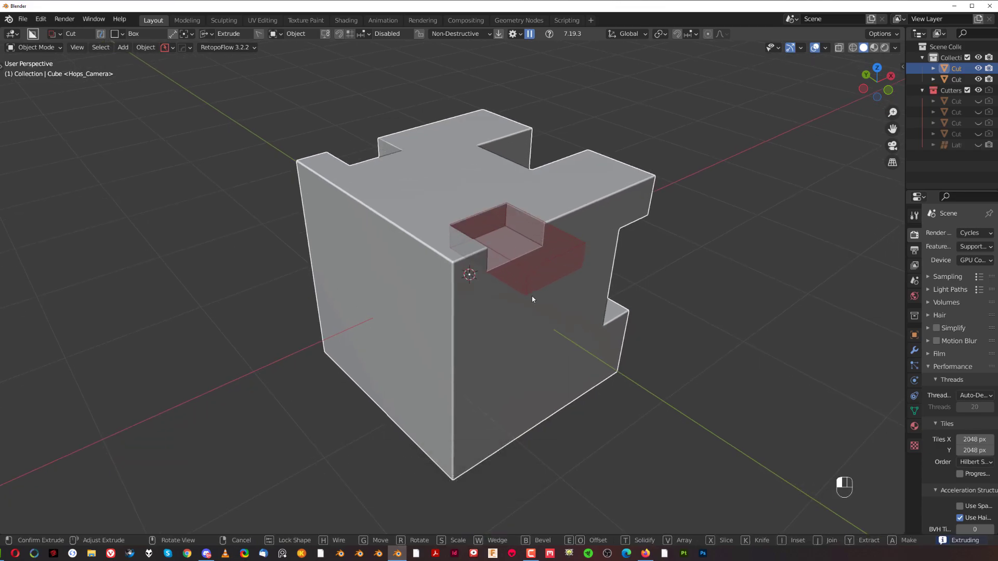
{"action": "left_click", "coordinate": [532, 336]}
Examine the modifier order in the HOps Helper and the bevelling of the edges around the notches.
{"action": "key", "text": "ctrl+grave"}
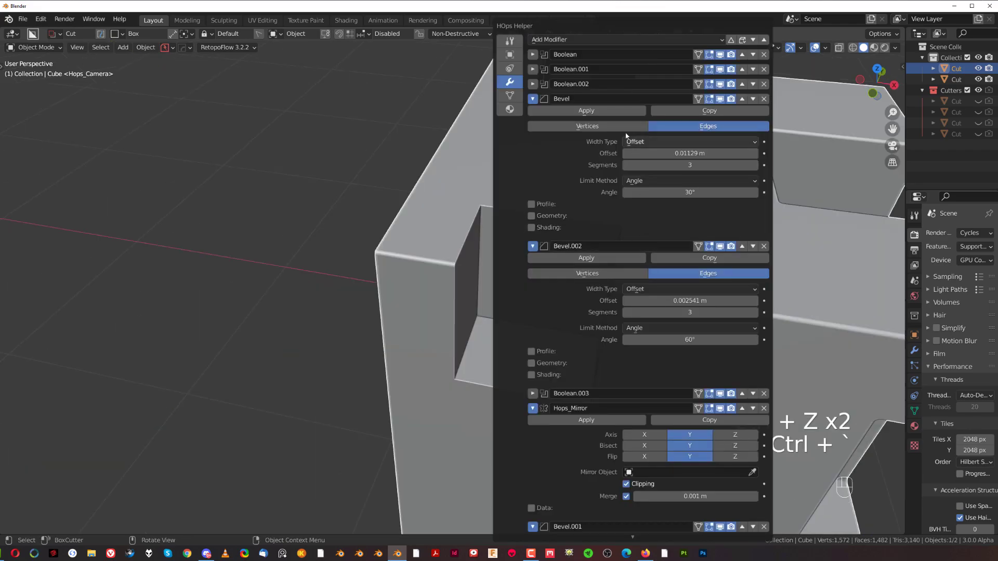
{"action": "key", "text": "q"}
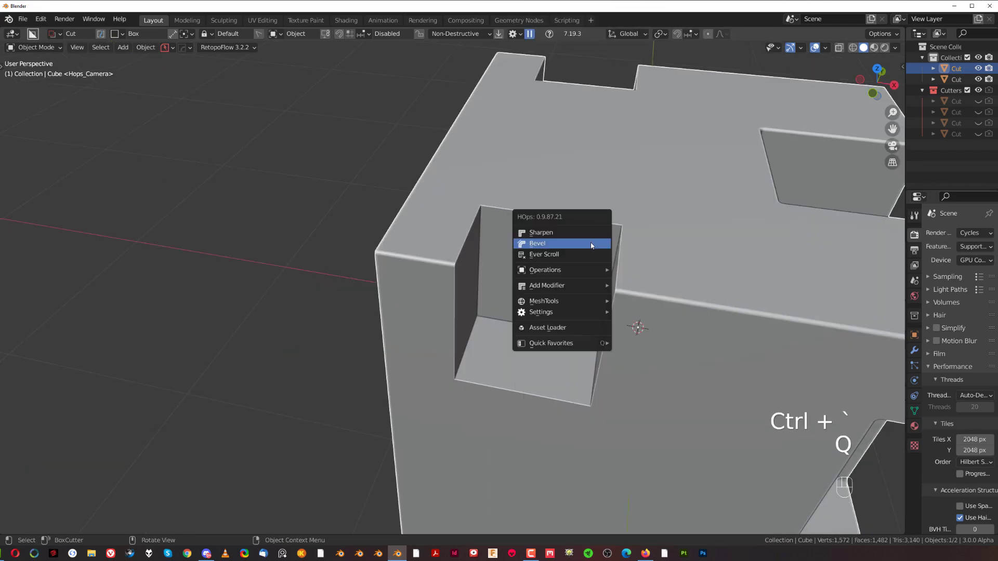
{"action": "middle_click_drag", "start_coordinate": [701, 204], "coordinate": [568, 254]}
{"action": "scroll", "coordinate": [473, 208], "scroll_direction": "up", "scroll_amount": 5}
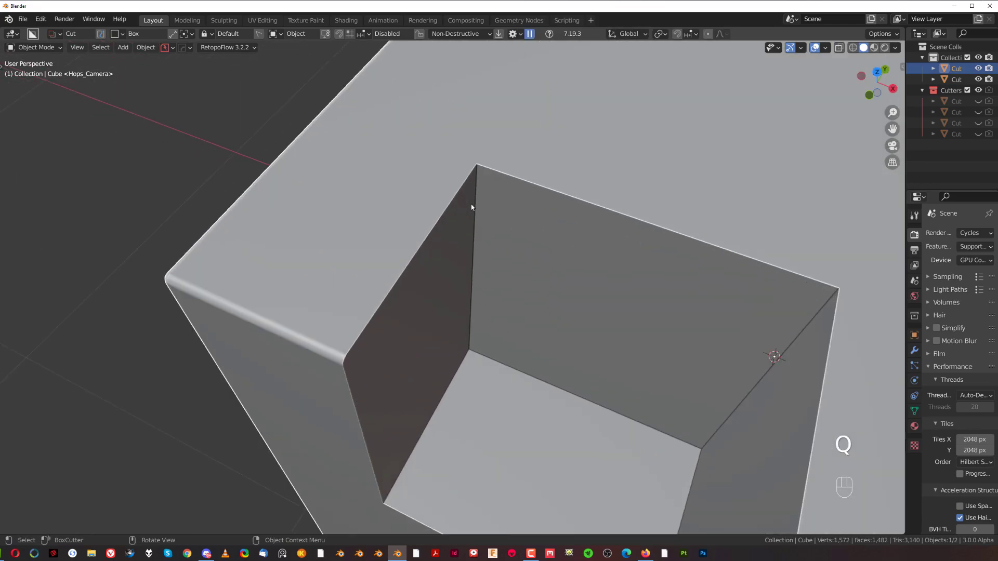
{"action": "scroll", "coordinate": [409, 372], "scroll_direction": "down", "scroll_amount": 7}
{"action": "middle_click_drag", "start_coordinate": [567, 314], "coordinate": [430, 290], "text": "shift"}
{"action": "scroll", "coordinate": [429, 289], "scroll_direction": "up", "scroll_amount": 3}
{"action": "scroll", "coordinate": [429, 289], "scroll_direction": "down", "scroll_amount": 4}
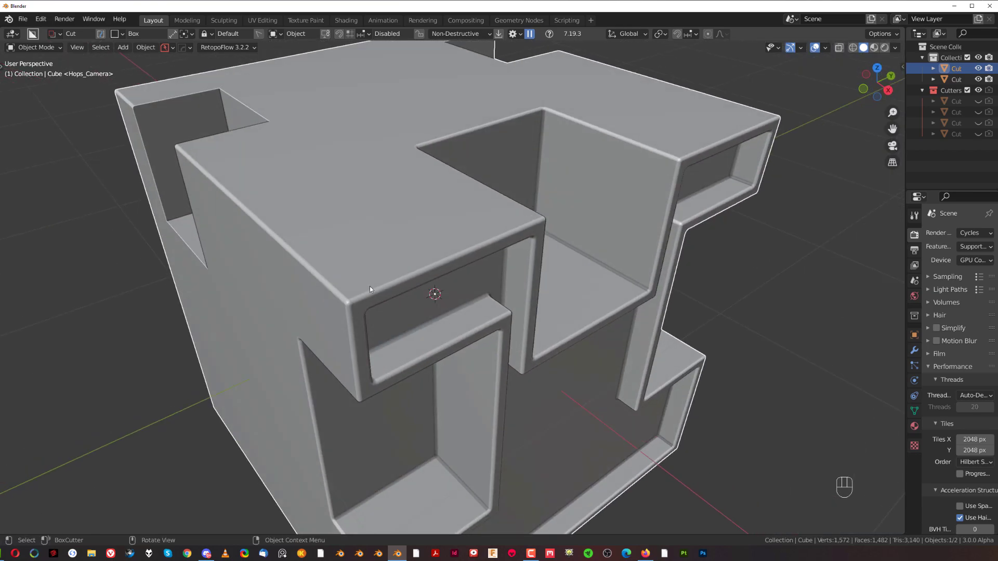